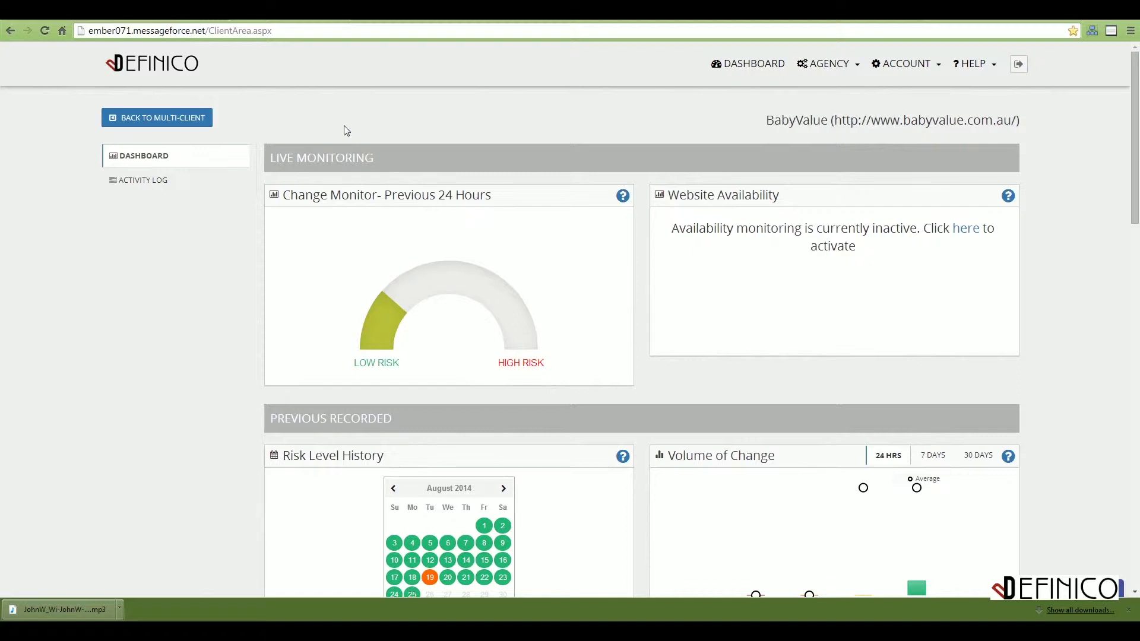
- Review the live monitoring, risk level history and volume of change sections on the BabyValue dashboard
scroll(347, 130, "down", 3)
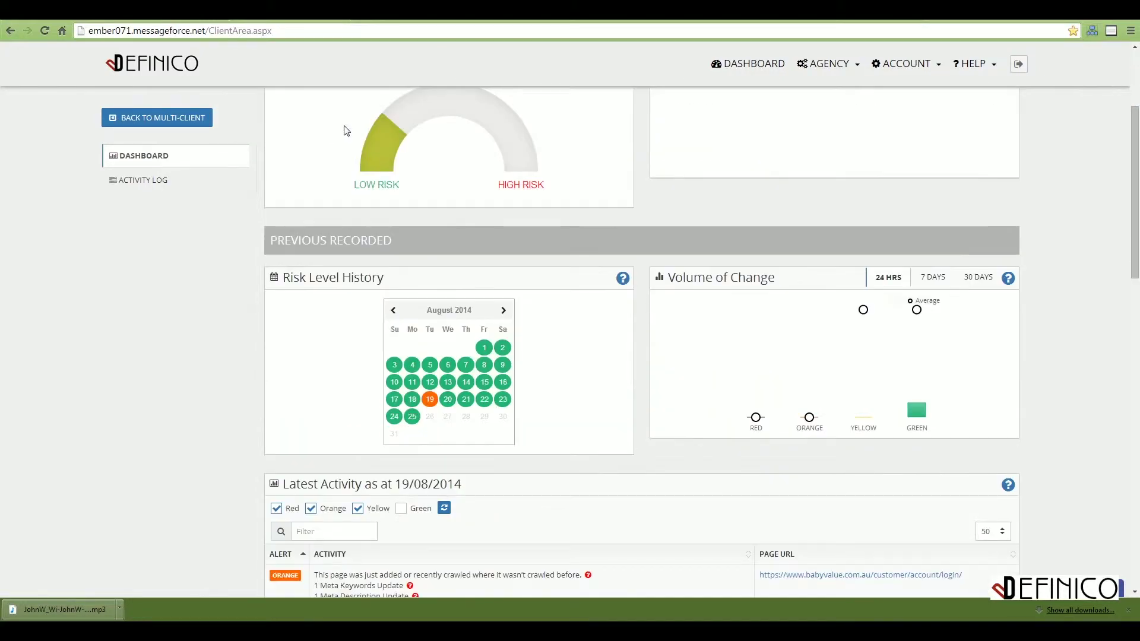
scroll(347, 131, "up", 3)
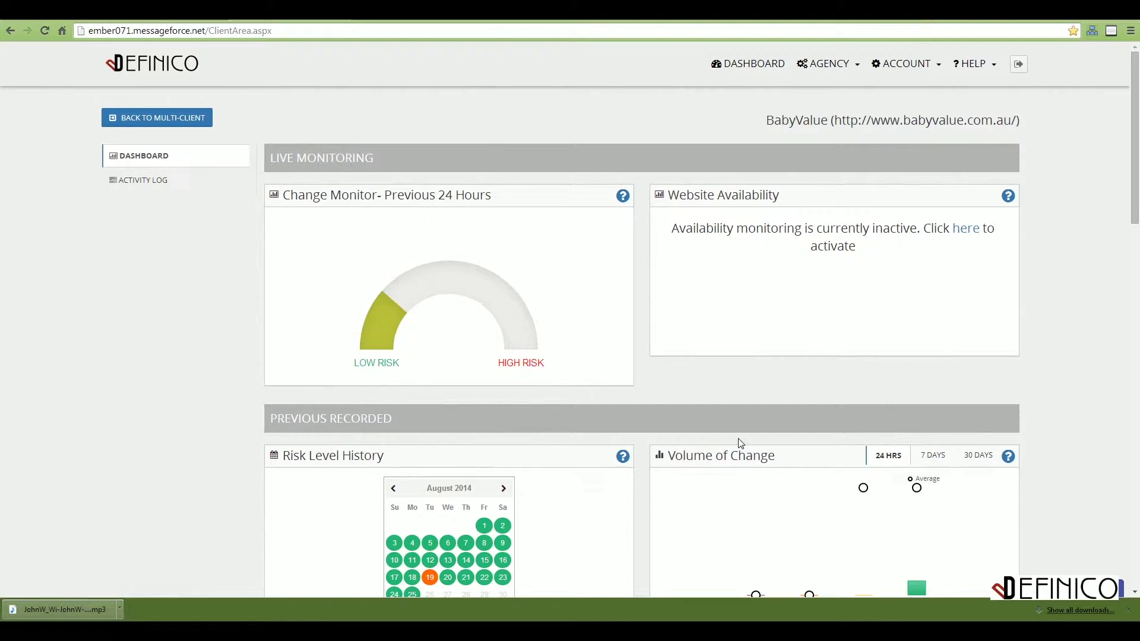
scroll(733, 424, "down", 2)
scroll(733, 424, "up", 2)
scroll(734, 425, "down", 4)
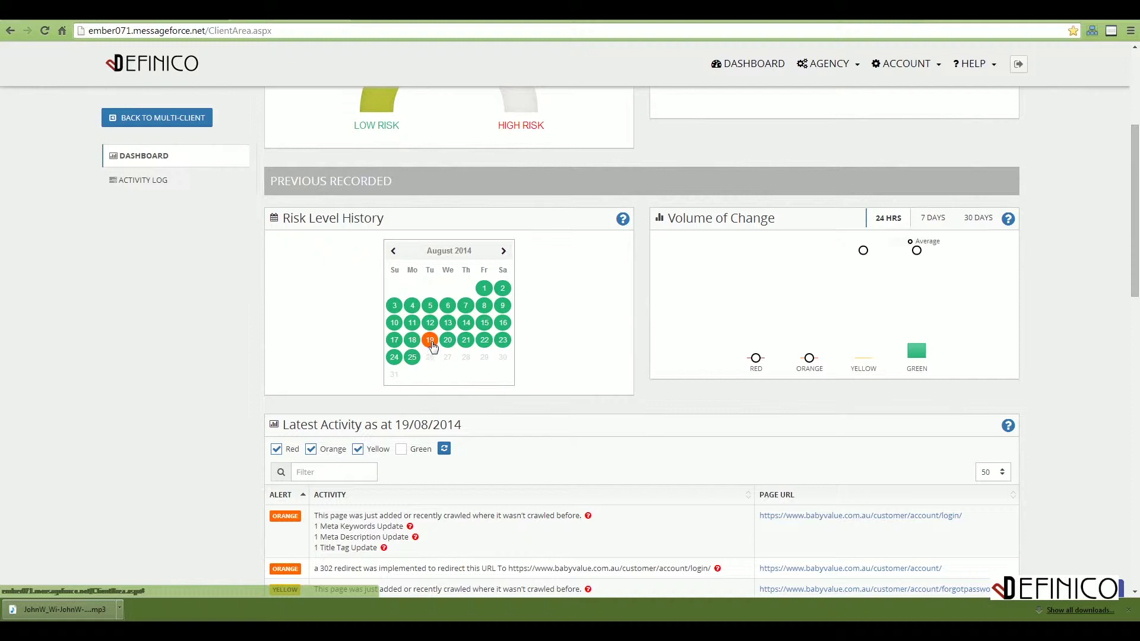
- Examine the orange alert for the customer login page in the 19/08/2014 activity, including its URL and meta and title tag updates
scroll(432, 348, "down", 3)
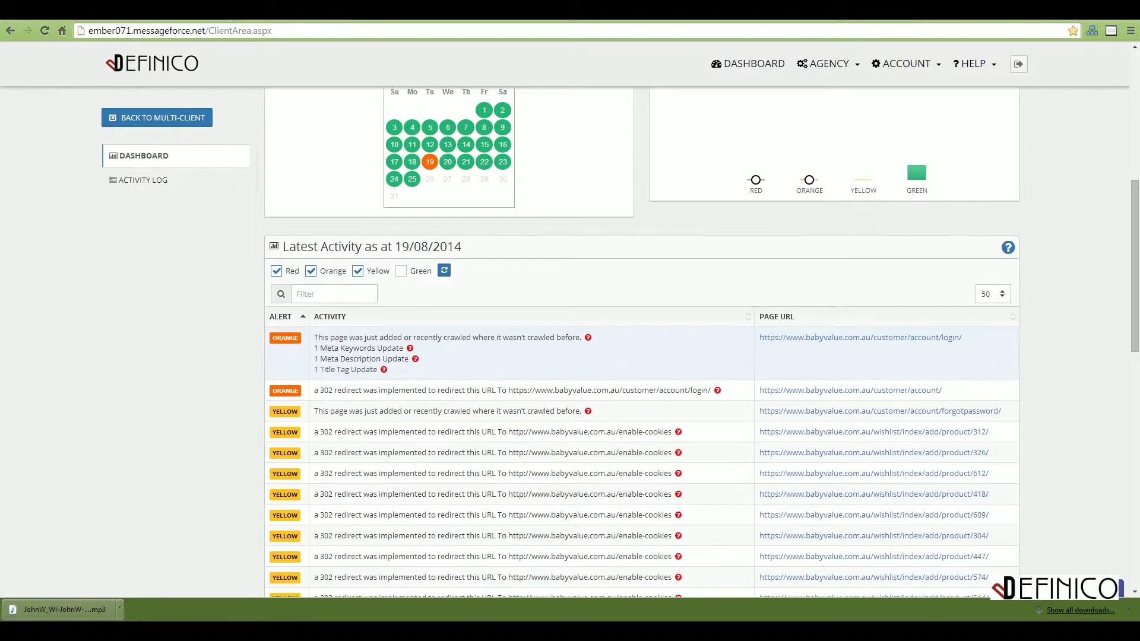
left_click_drag(314, 338, 582, 338)
left_click(520, 371)
left_click_drag(989, 339, 761, 339)
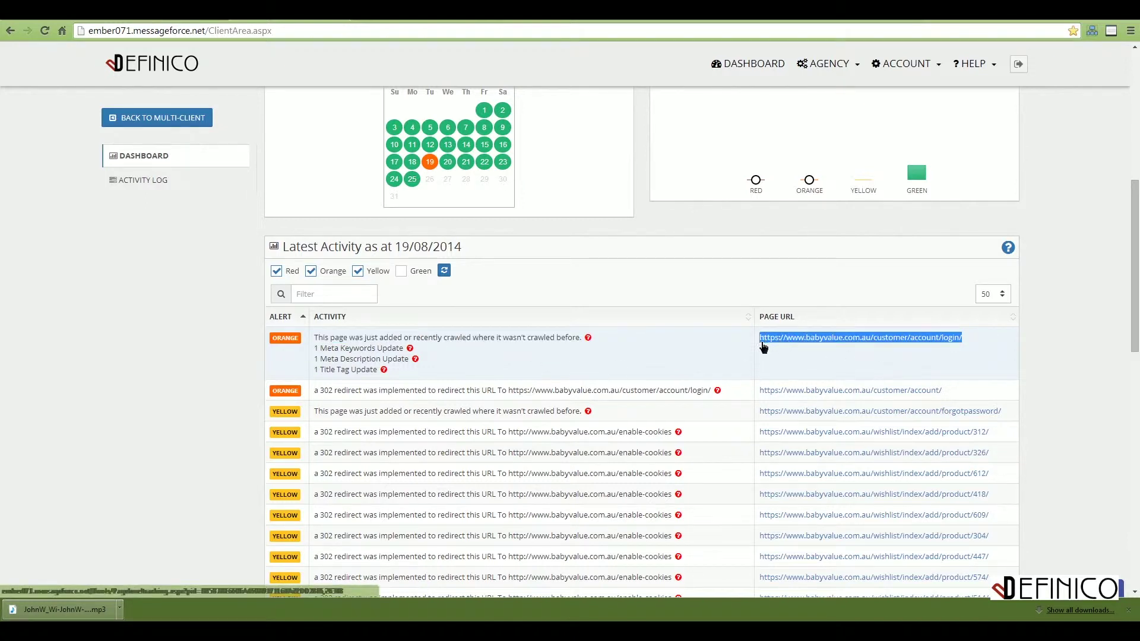
left_click(649, 362)
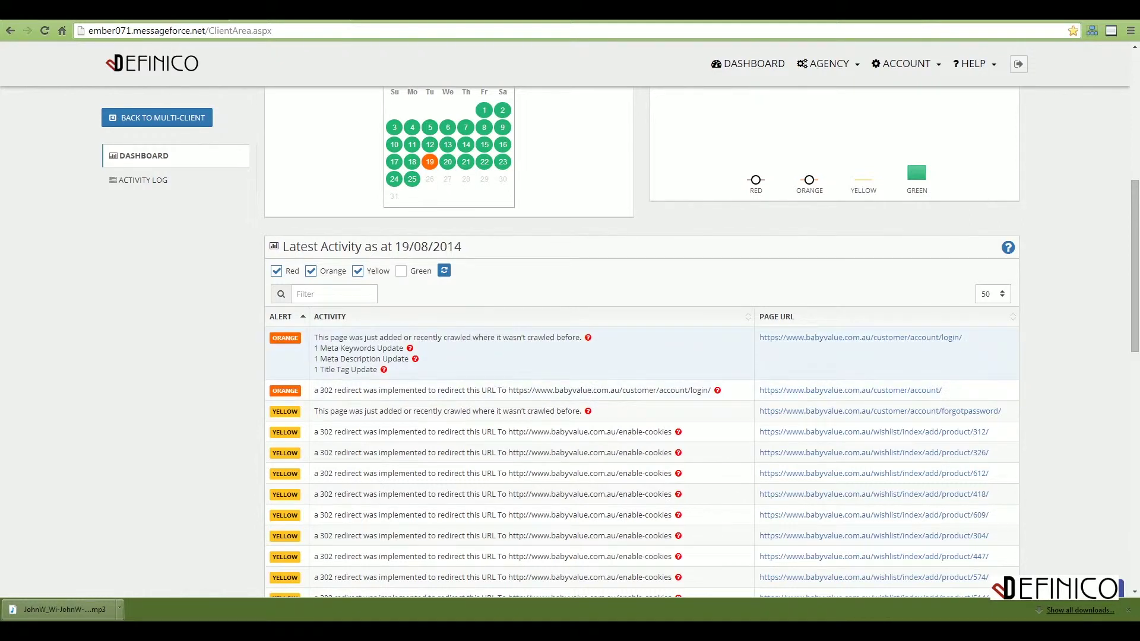
left_click_drag(315, 348, 408, 370)
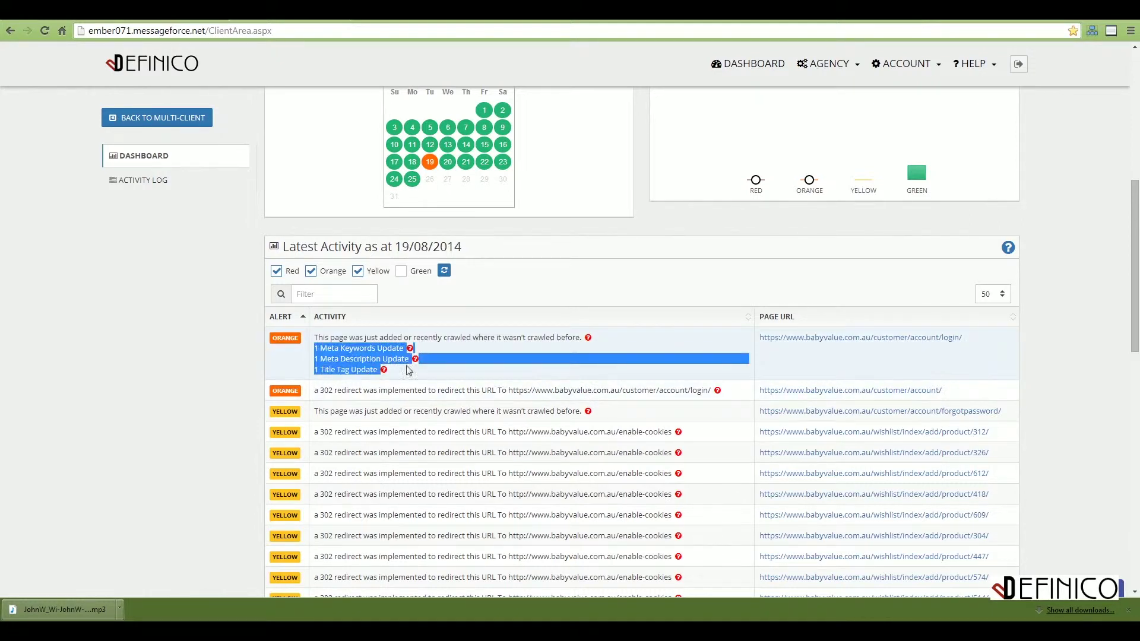
left_click(410, 370)
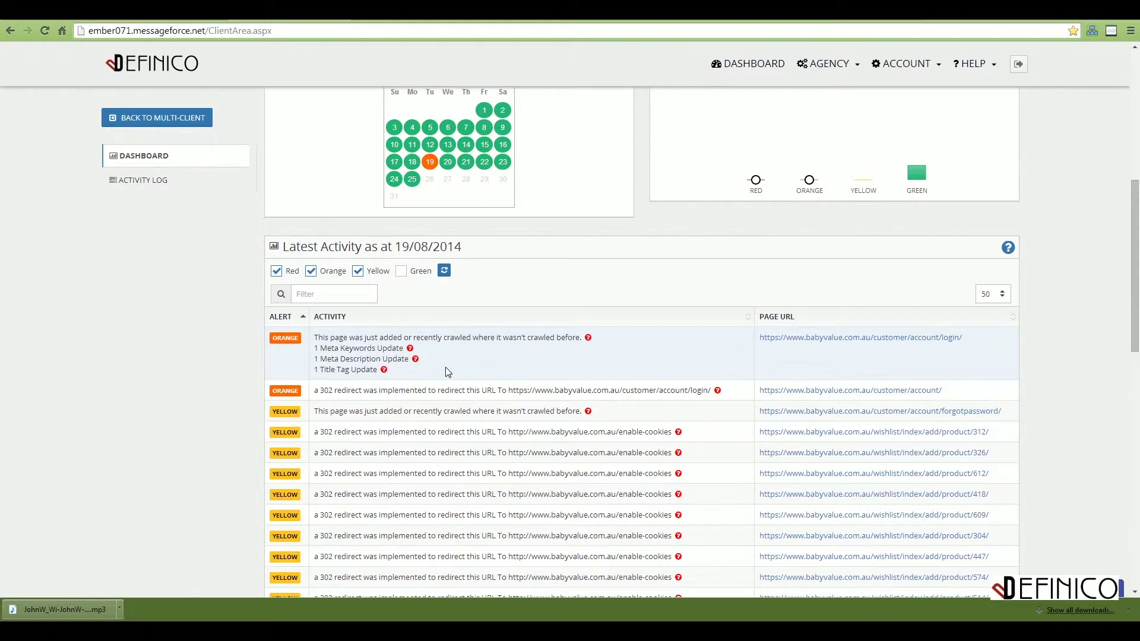
- Examine the orange 302 redirect alert for the customer account page, comparing its page URL with the redirect target
scroll(448, 372, "down", 1)
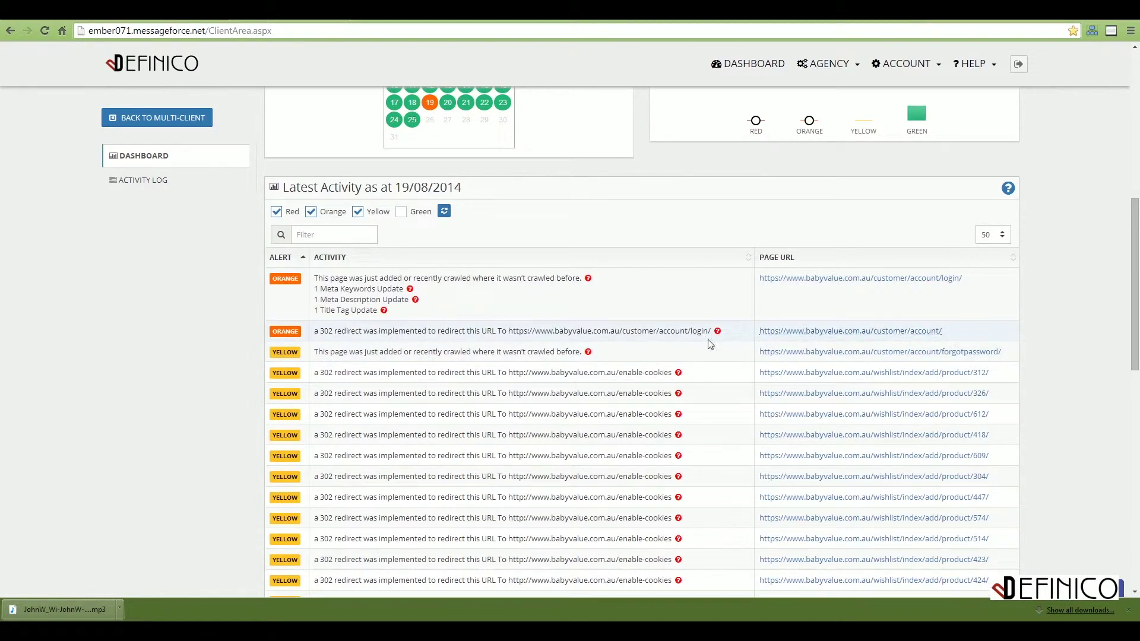
left_click_drag(950, 332, 762, 336)
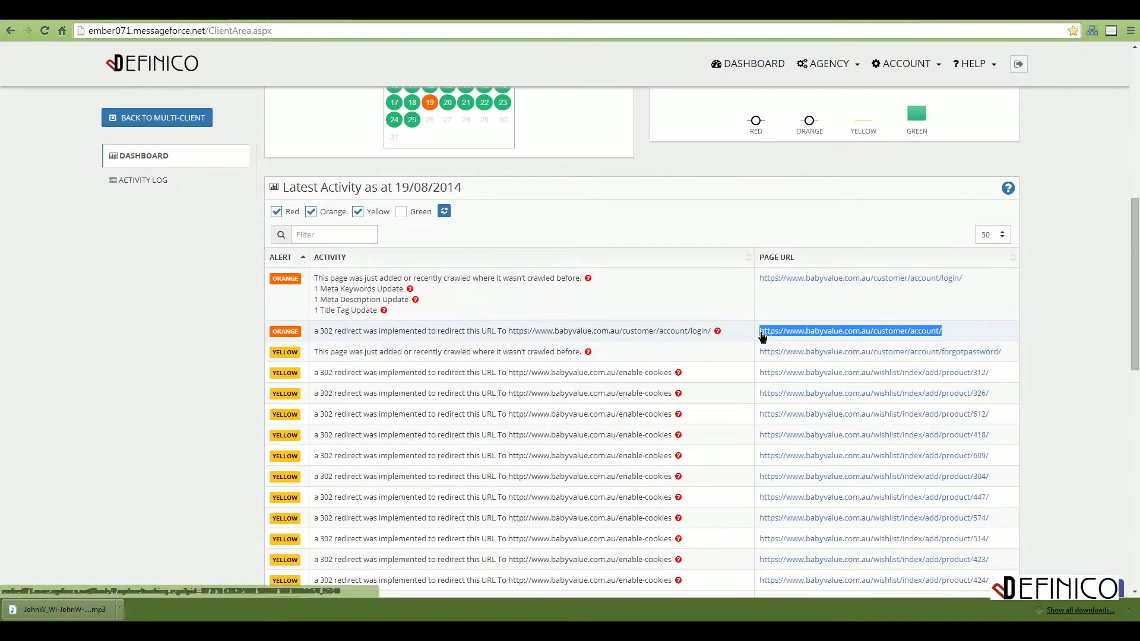
left_click_drag(509, 331, 711, 331)
left_click(690, 336)
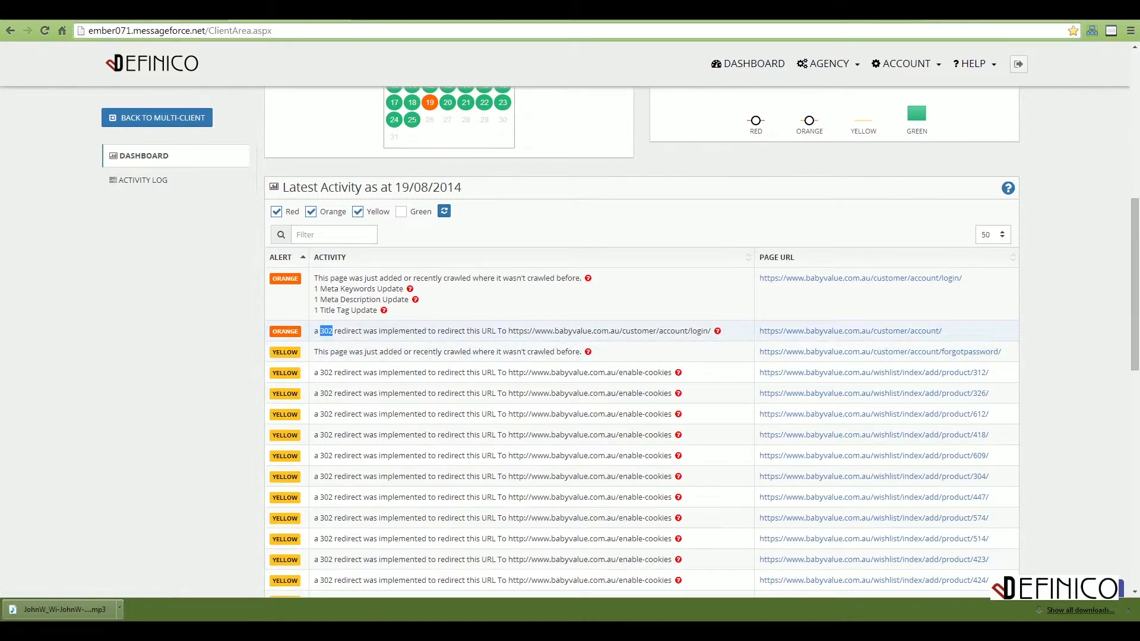
- Look through the yellow alerts for wishlist pages and highlight the redirect target of the first one
scroll(352, 387, "down", 12)
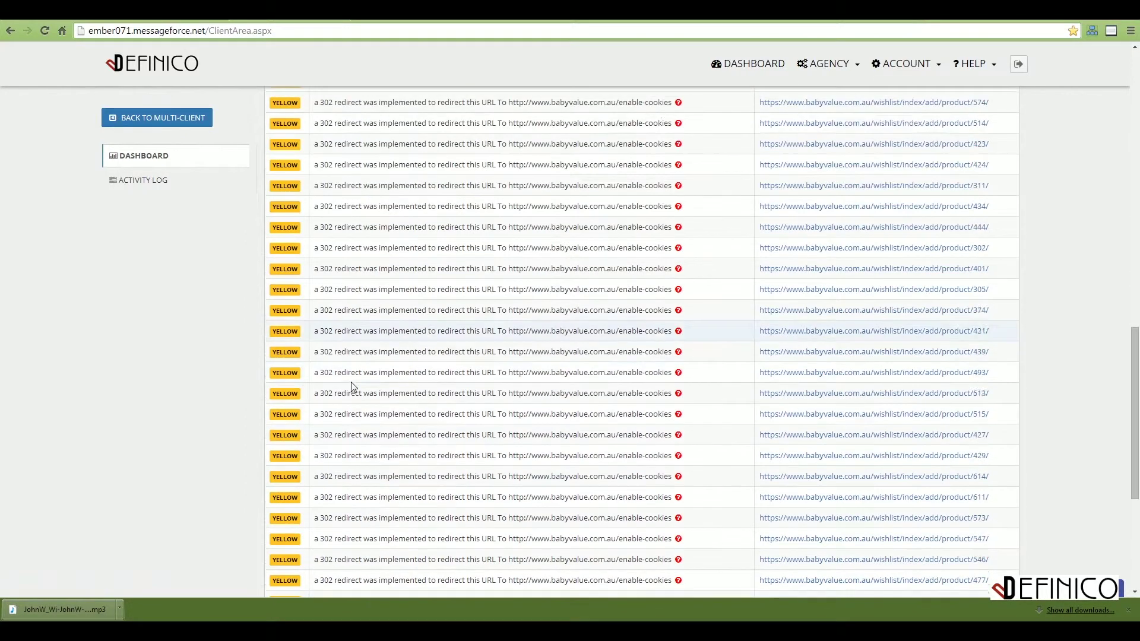
scroll(850, 480, "up", 12)
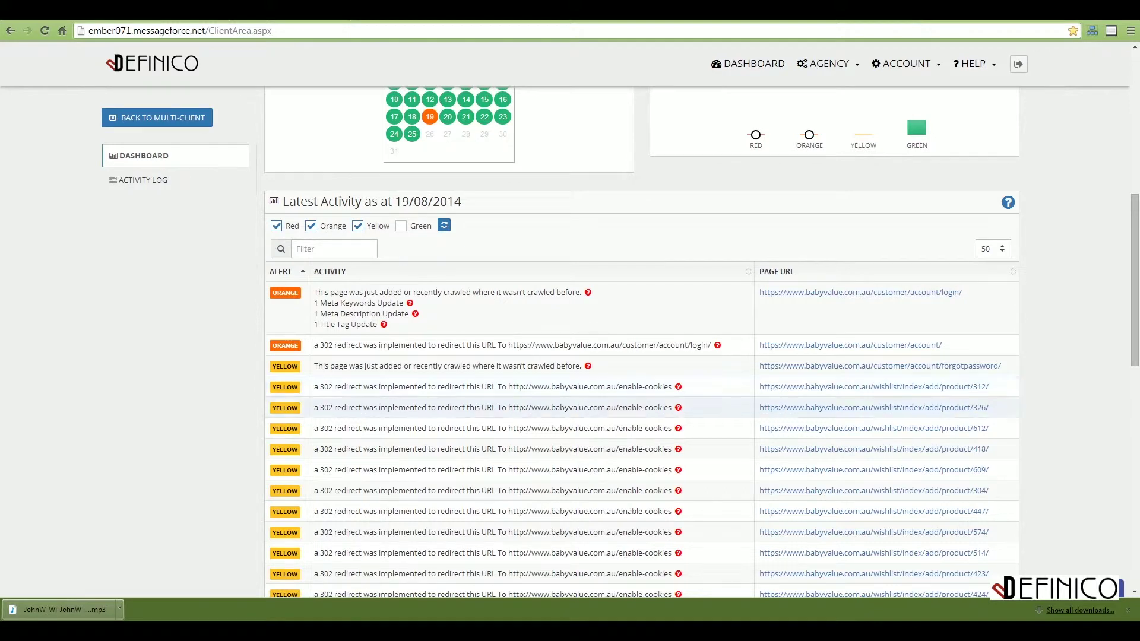
left_click_drag(501, 387, 679, 389)
left_click(633, 404)
- Load the latest activity for 21 August 2014 with green alerts included alongside red, orange and yellow
scroll(518, 418, "up", 5)
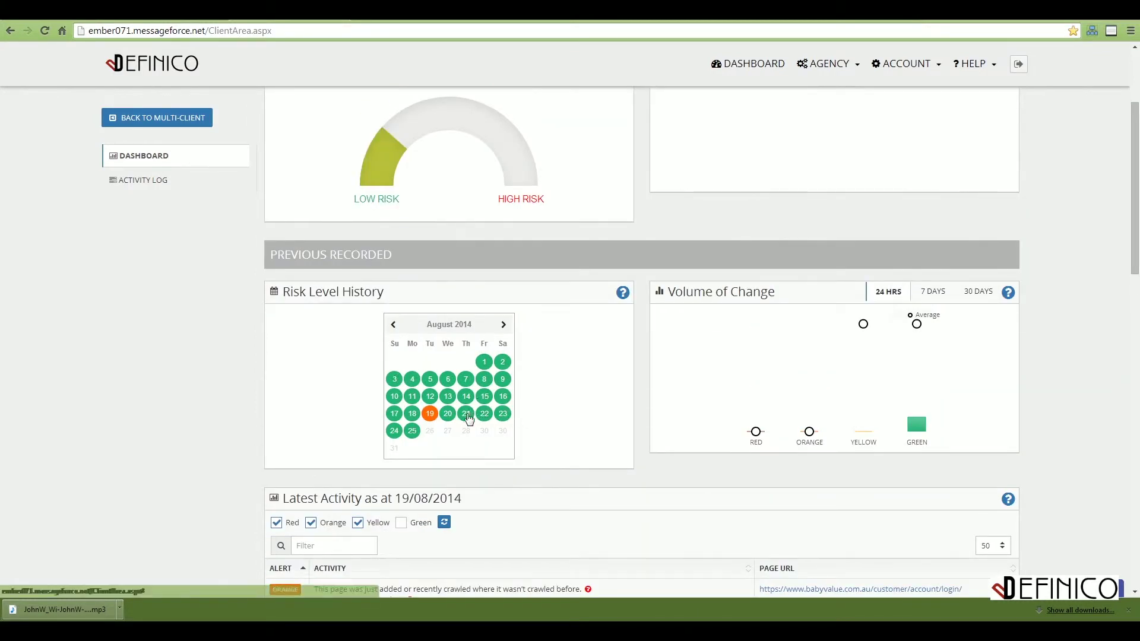
scroll(465, 420, "down", 7)
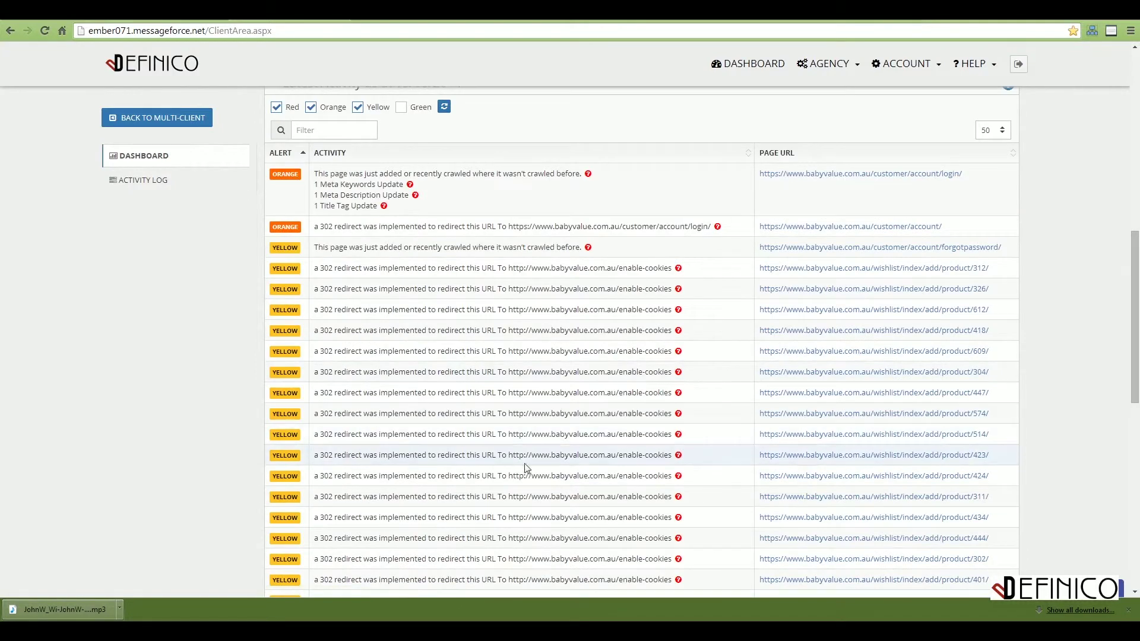
scroll(501, 422, "up", 2)
scroll(501, 420, "up", 3)
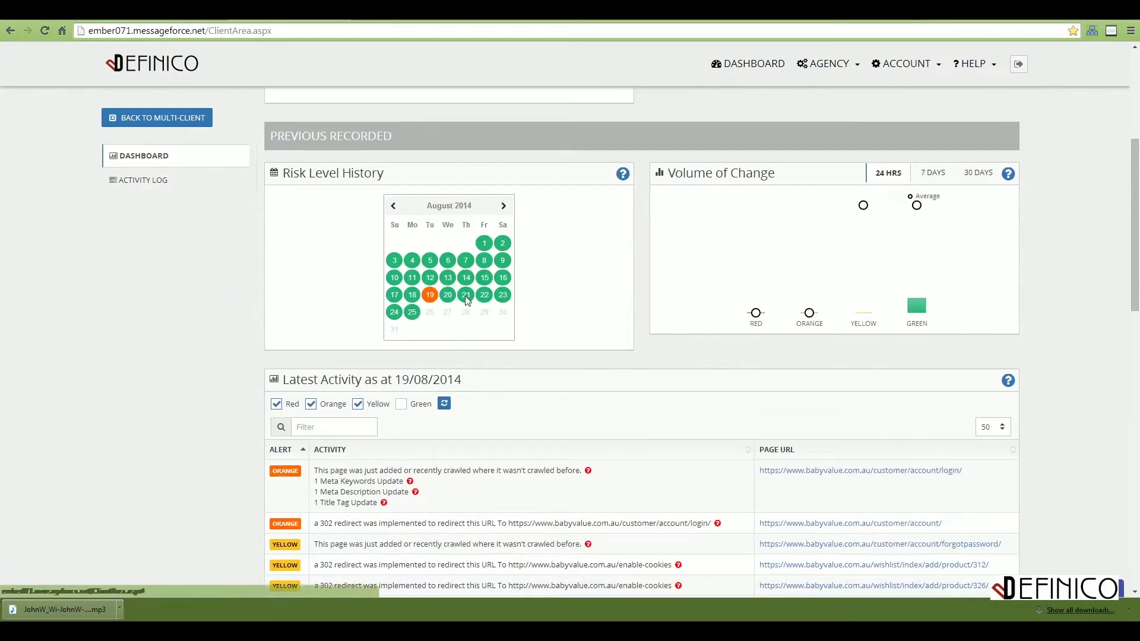
left_click(466, 300)
left_click(401, 496)
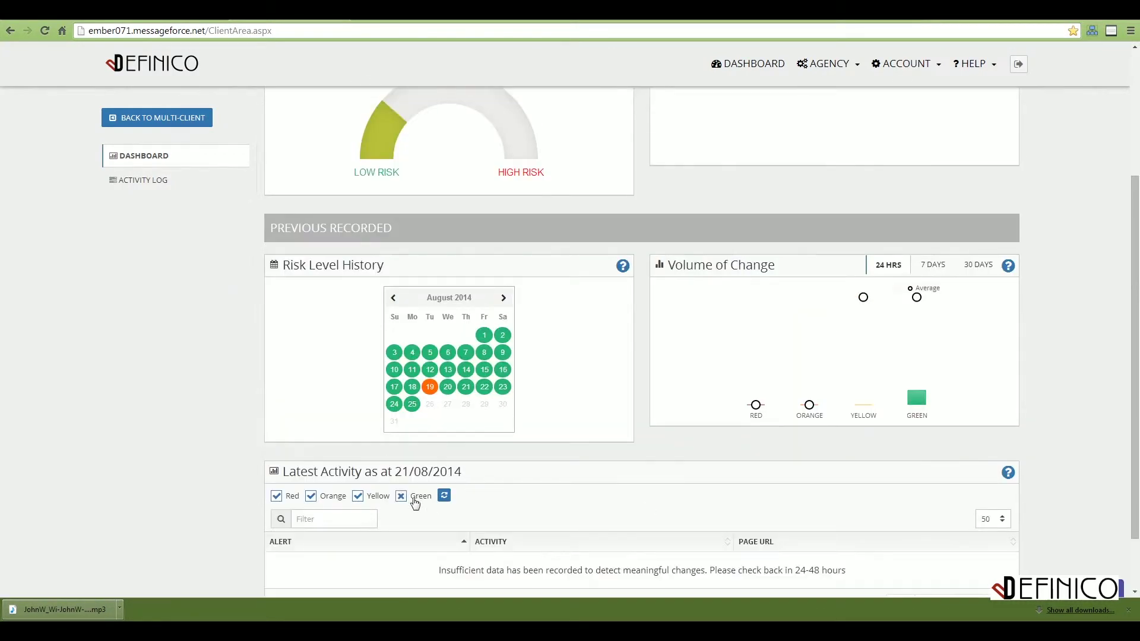
left_click(445, 497)
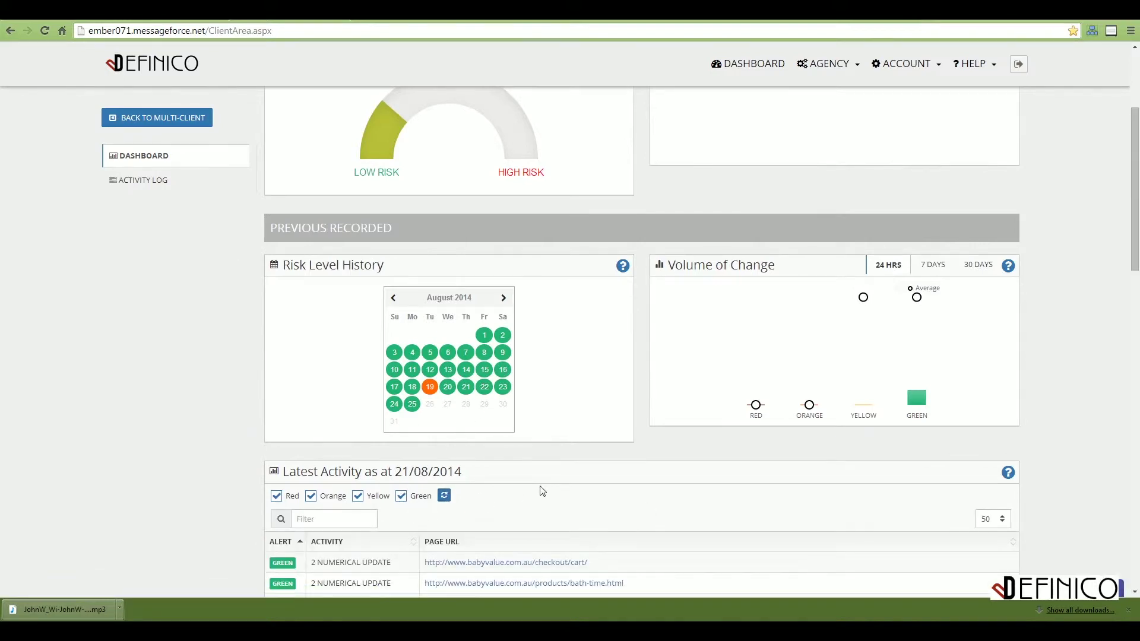
- Review the green alerts for 21/08/2014 down to the end of the list, checking the activity types and entry count
scroll(541, 491, "down", 5)
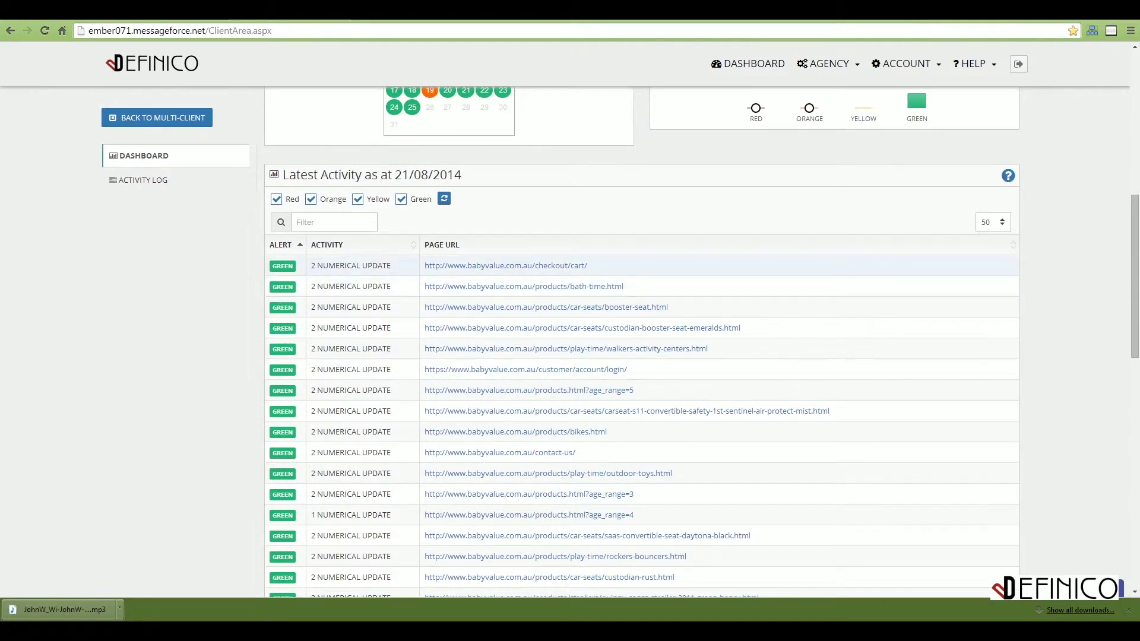
left_click_drag(312, 266, 391, 265)
left_click(387, 303)
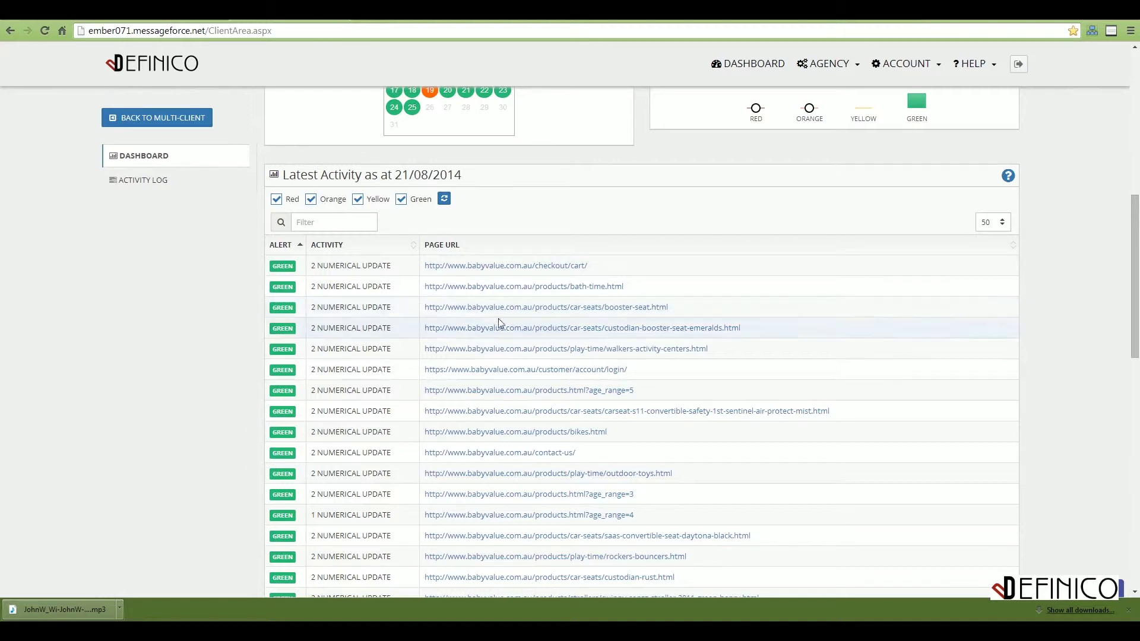
scroll(501, 321, "down", 3)
scroll(501, 321, "down", 10)
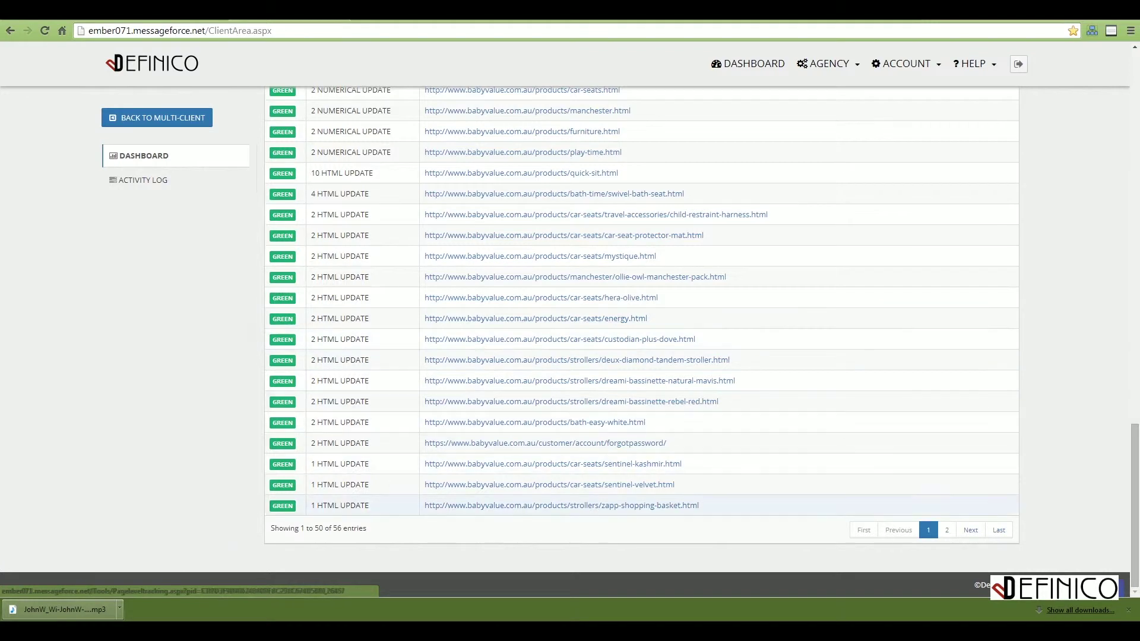
left_click_drag(342, 529, 314, 528)
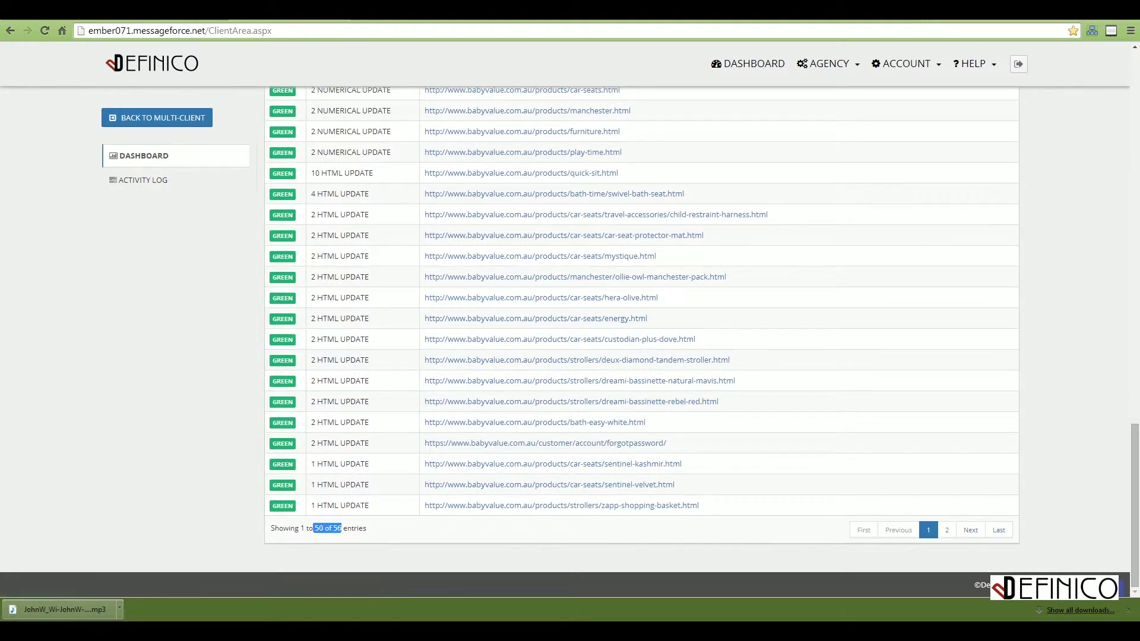
left_click(339, 529)
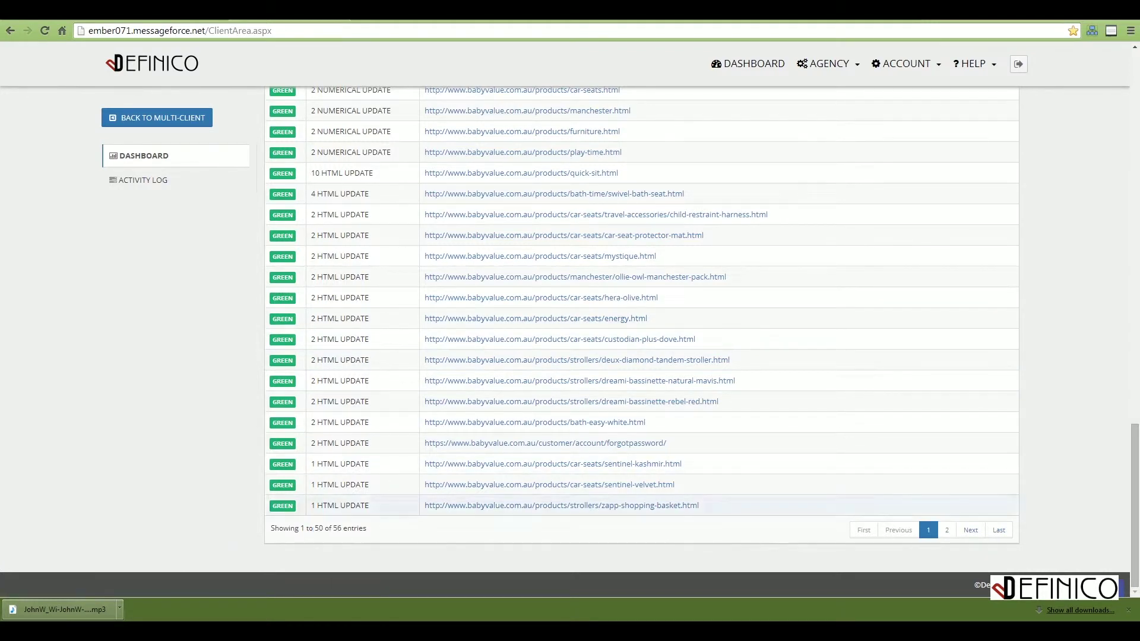
- Open the tracking details of the quick-sit.html page with 10 HTML updates in a new tab and switch to it
scroll(340, 516, "up", 5)
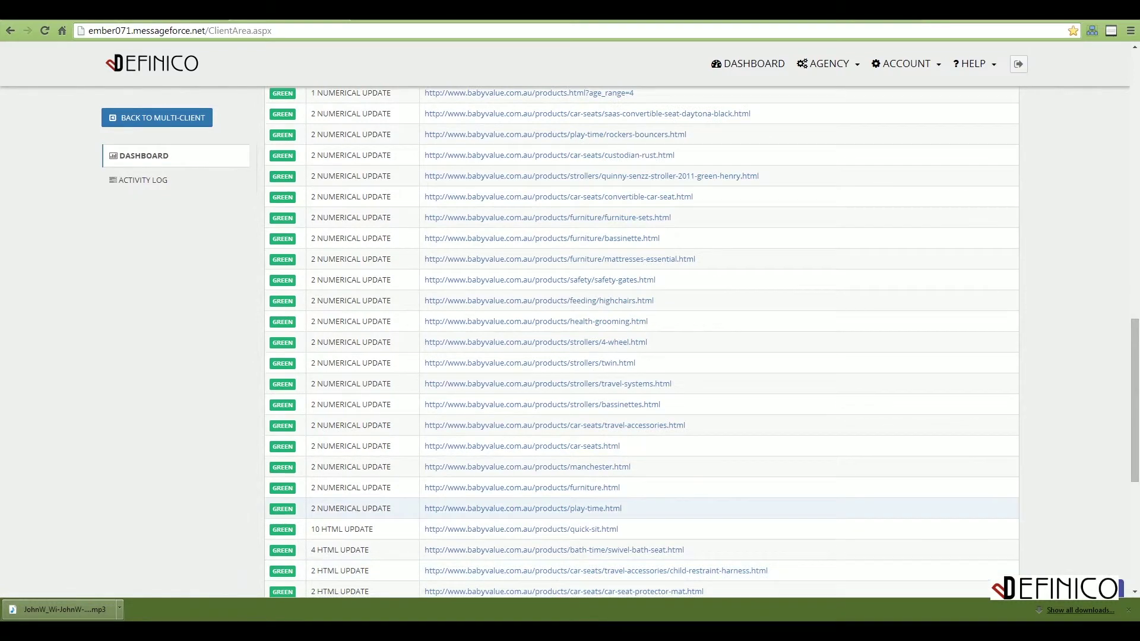
scroll(339, 510, "down", 2)
left_click_drag(311, 410, 375, 411)
right_click(475, 419)
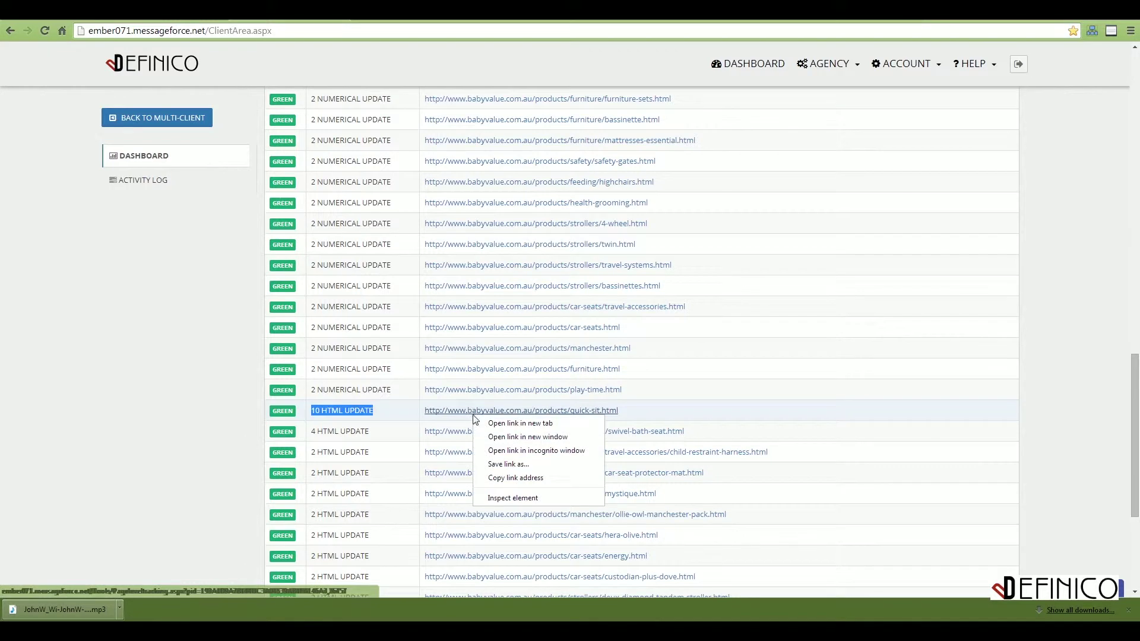
left_click(490, 424)
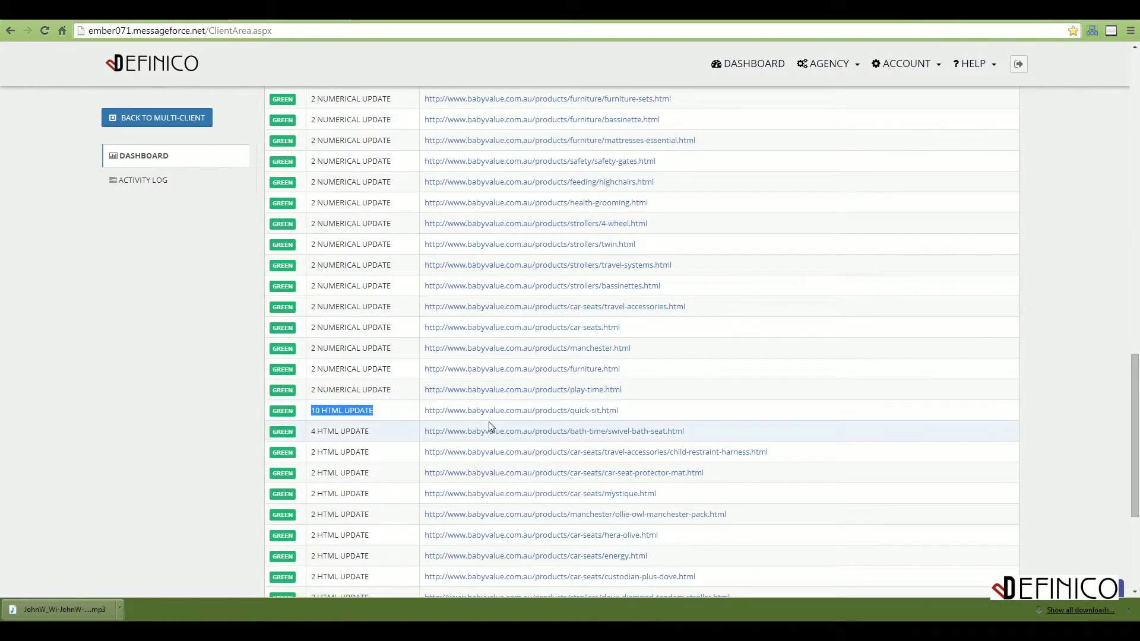
left_click_drag(382, 409, 310, 410)
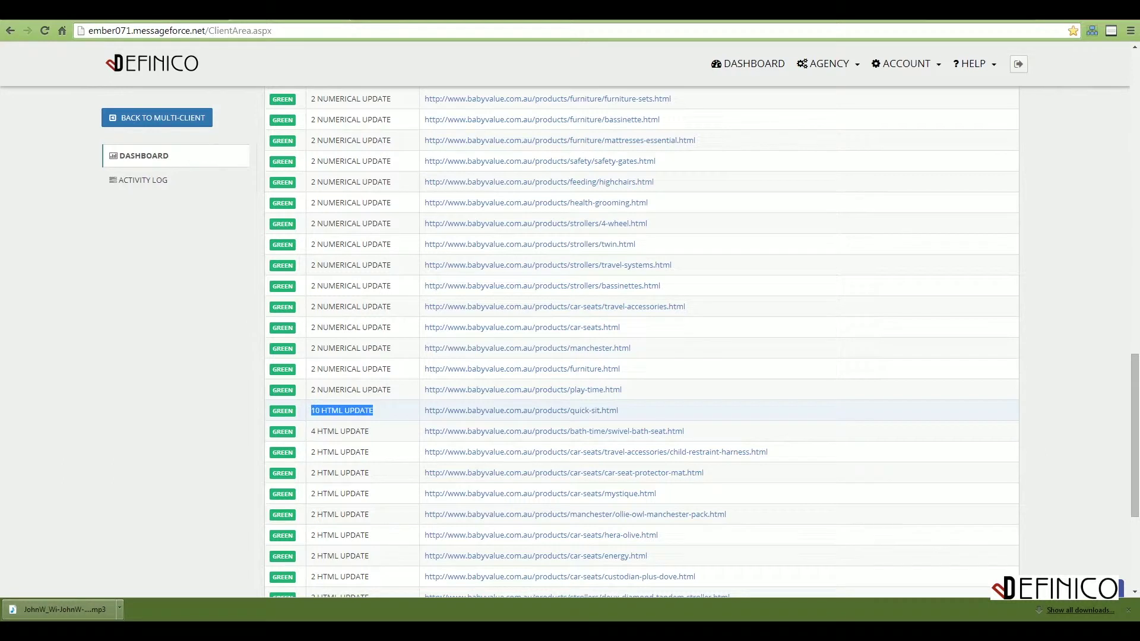
key("ctrl+Tab")
- Examine the highlighted HTML changes in the quick-sit page source, covering the hero background image and the product thumbnail links
scroll(537, 361, "down", 15)
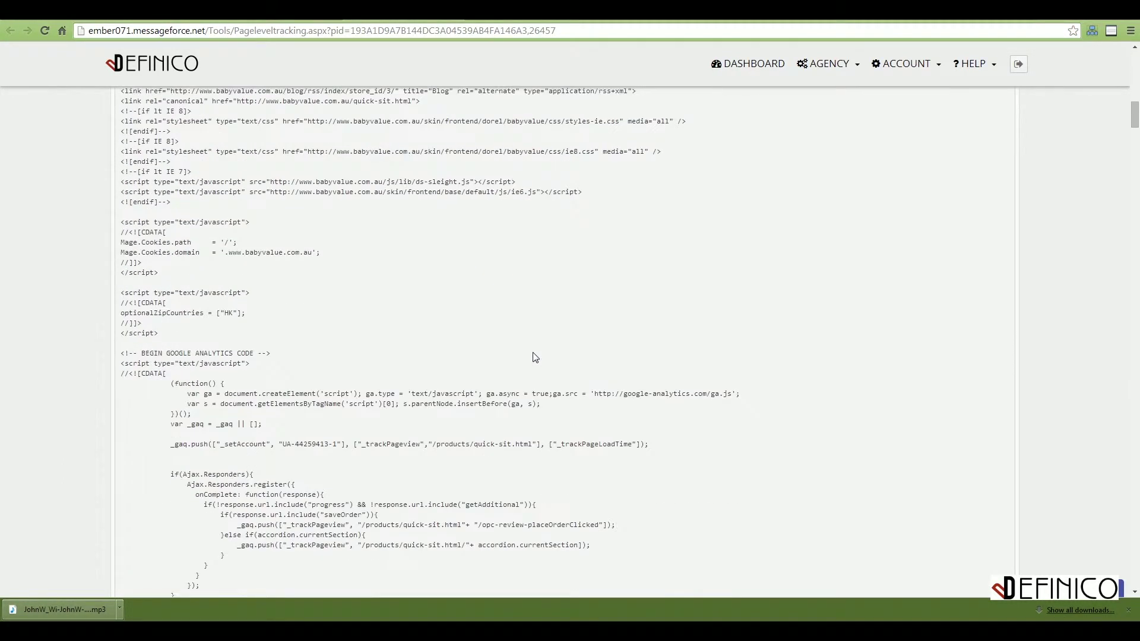
scroll(535, 357, "down", 20)
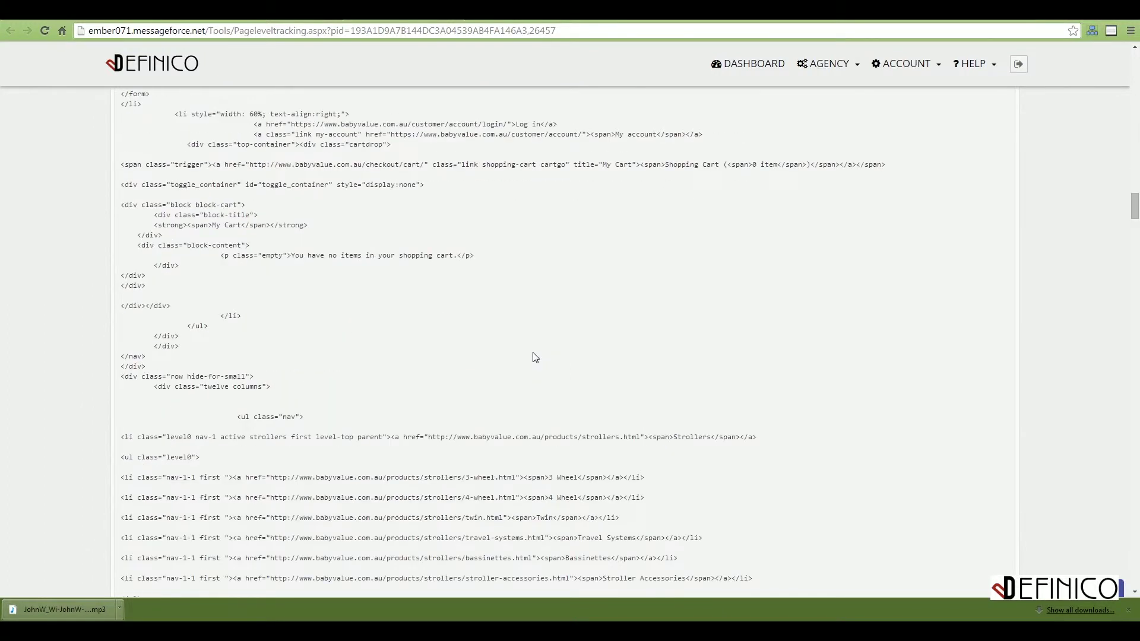
scroll(535, 357, "down", 15)
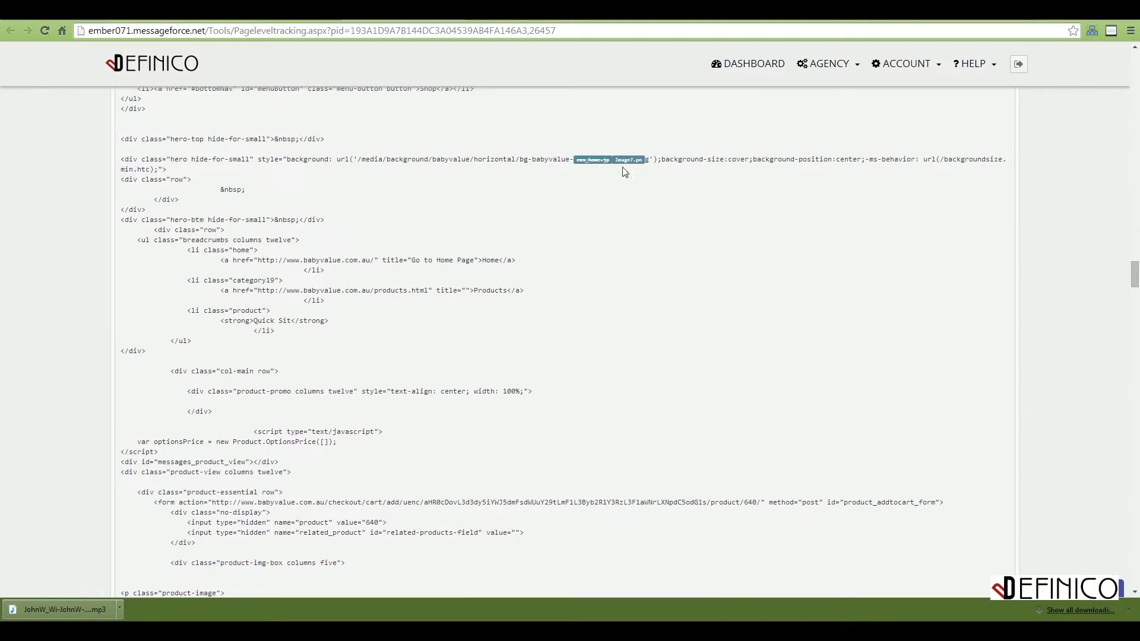
left_click_drag(618, 160, 636, 160)
scroll(629, 199, "down", 8)
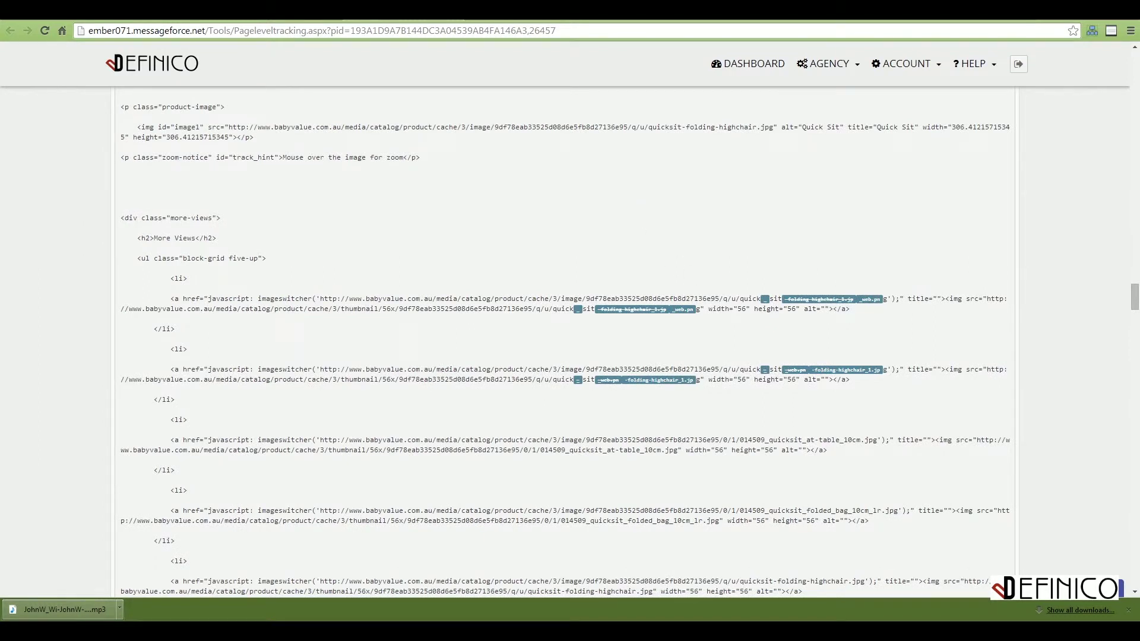
left_click_drag(209, 299, 448, 309)
left_click(448, 310)
left_click_drag(170, 299, 224, 300)
left_click(499, 325)
- Look through the rest of the quick-sit page source for changes and return to the dashboard's activity list
scroll(503, 328, "down", 10)
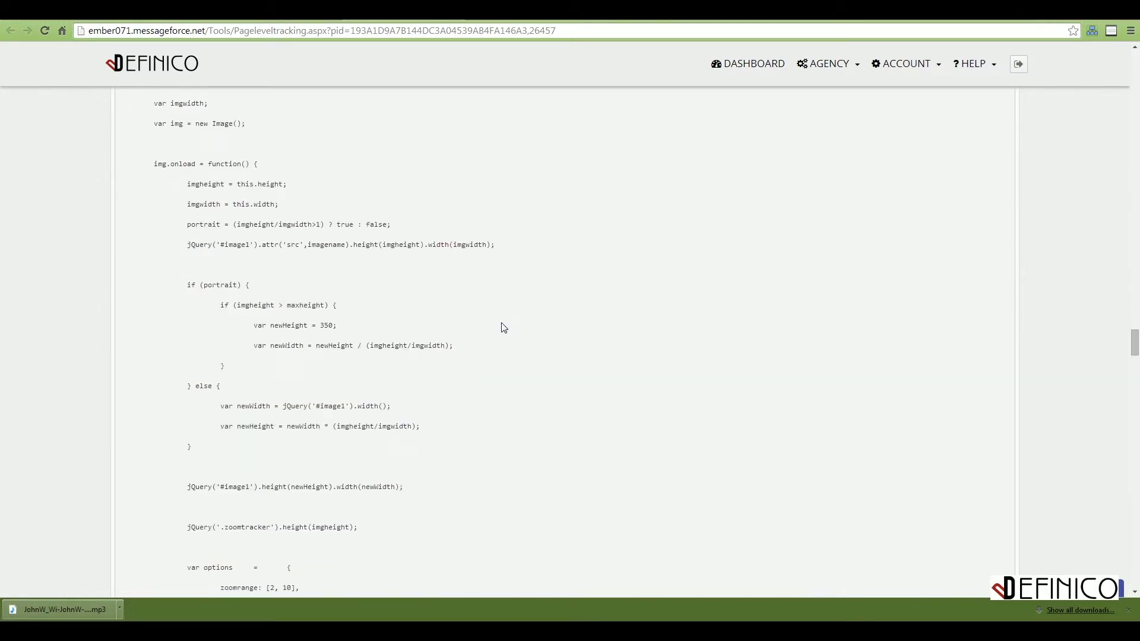
scroll(504, 327, "down", 20)
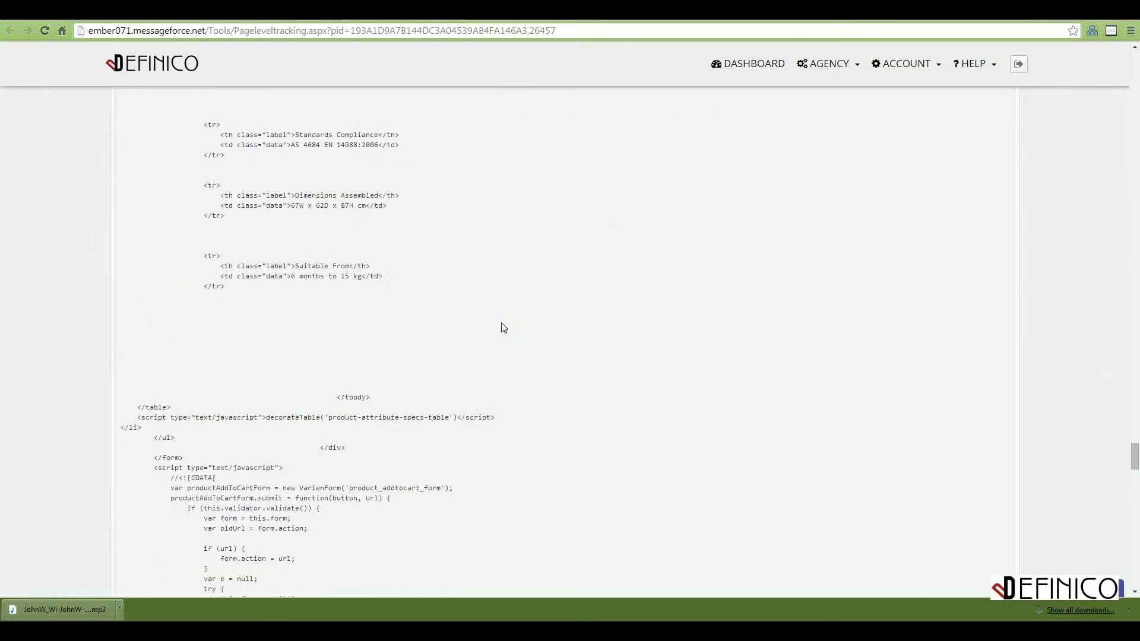
scroll(503, 327, "down", 5)
scroll(501, 323, "down", 5)
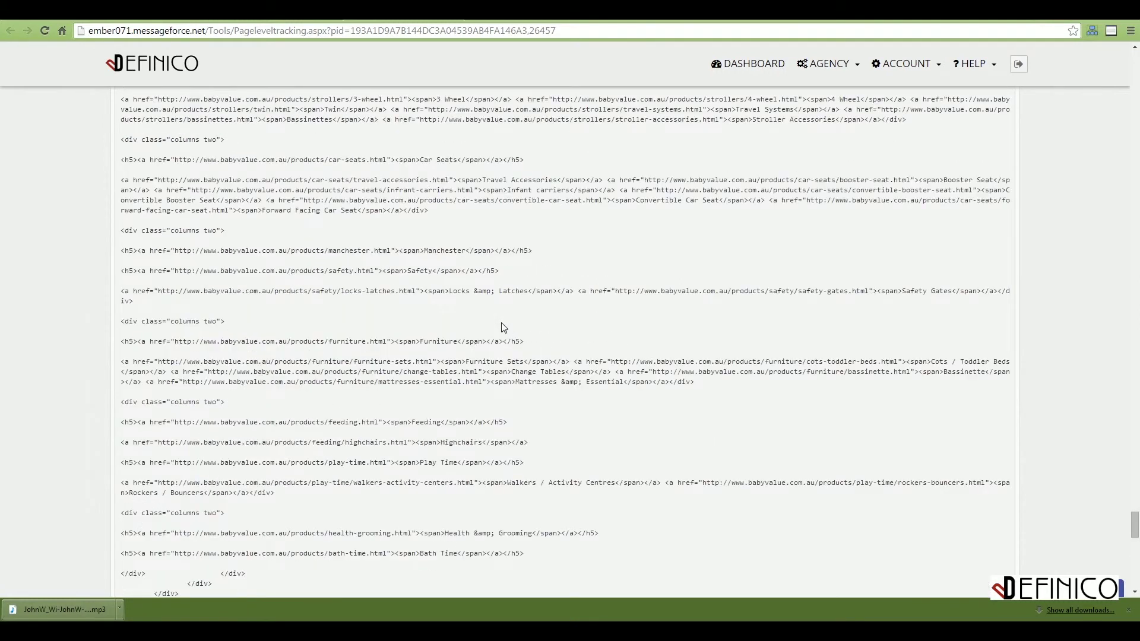
key("alt+Left")
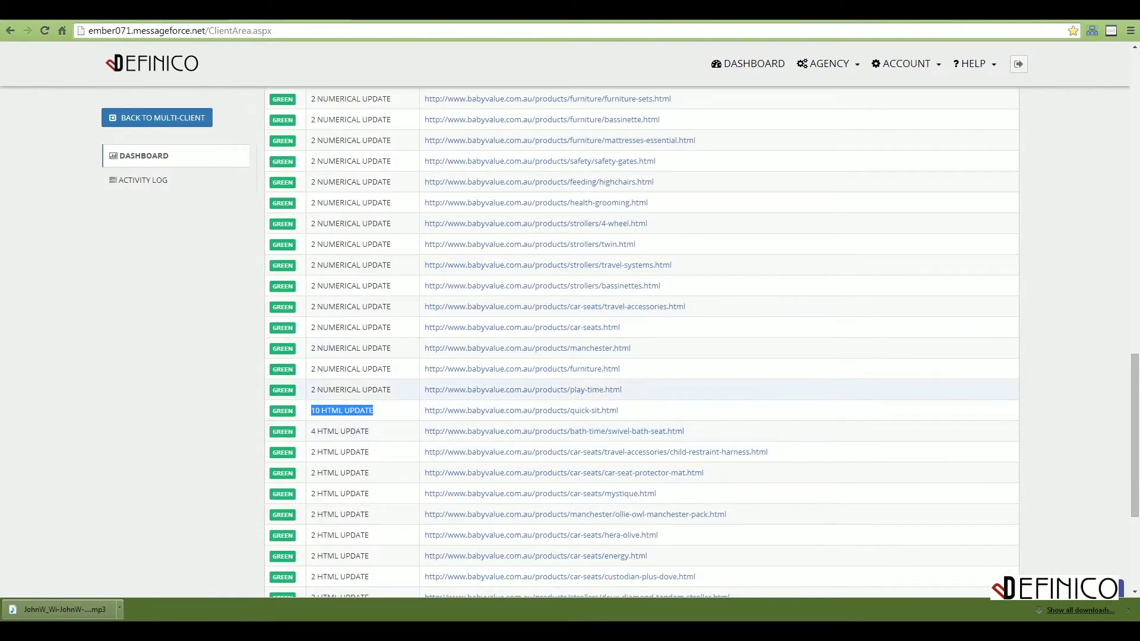
- Show the BabyValue activity recorded for 19 August 2014 from the risk level history and look through its alerts
scroll(302, 419, "up", 15)
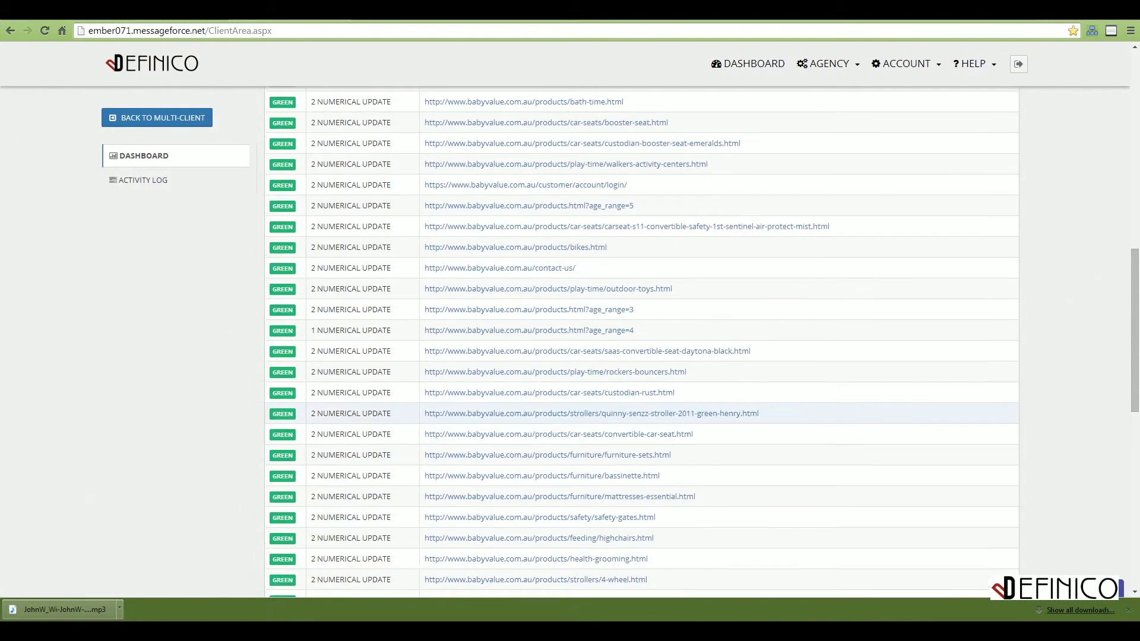
scroll(478, 451, "up", 3)
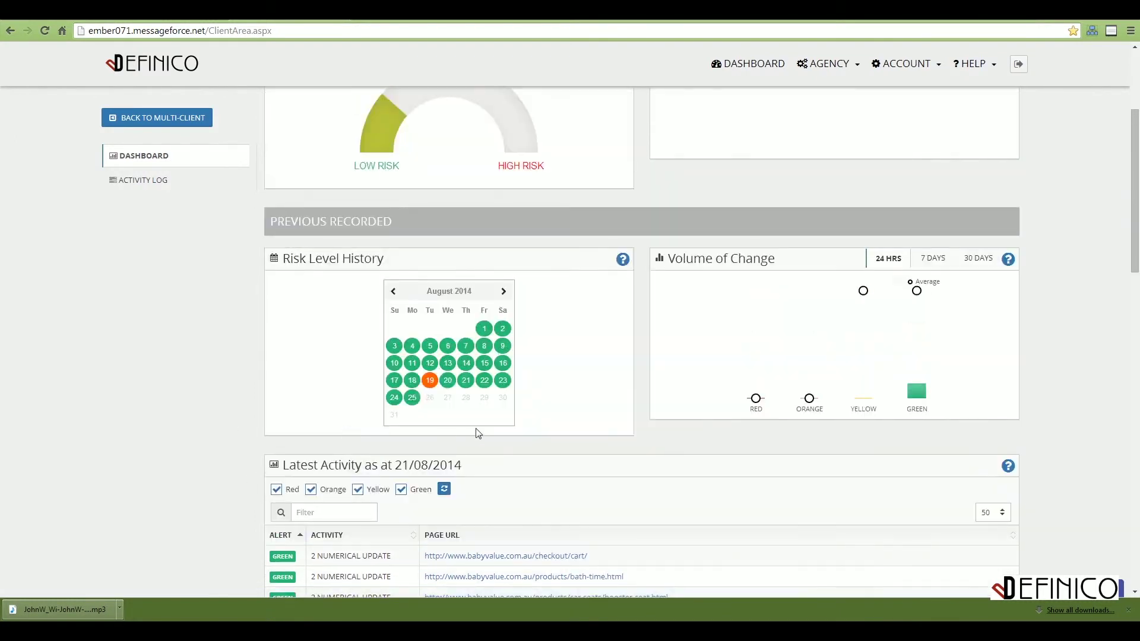
left_click(430, 386)
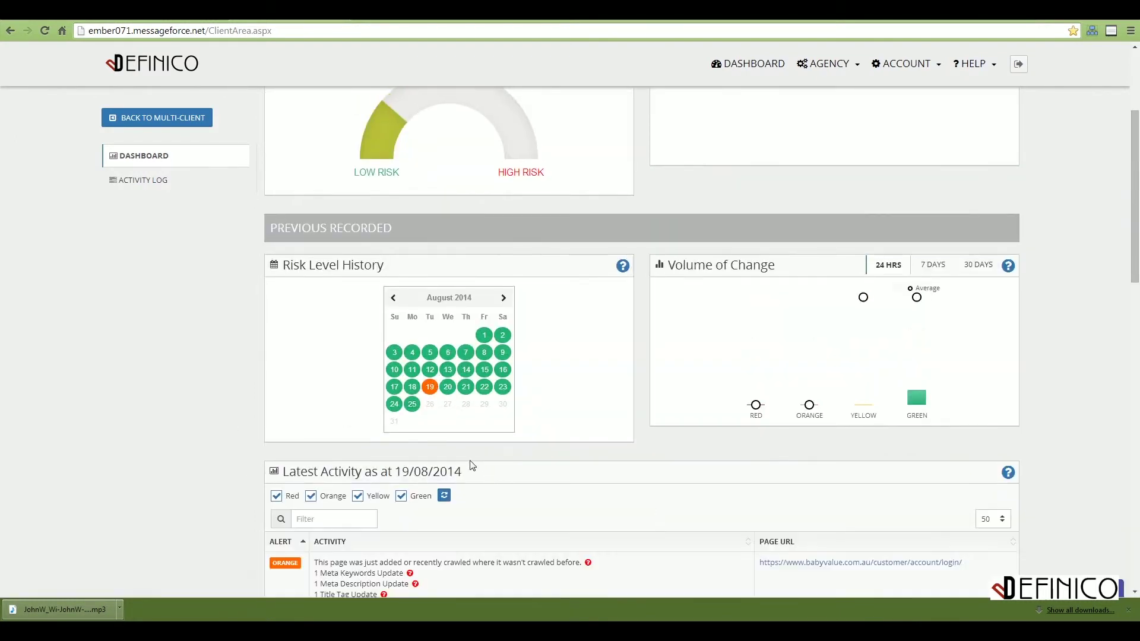
scroll(472, 465, "down", 1)
scroll(472, 466, "down", 5)
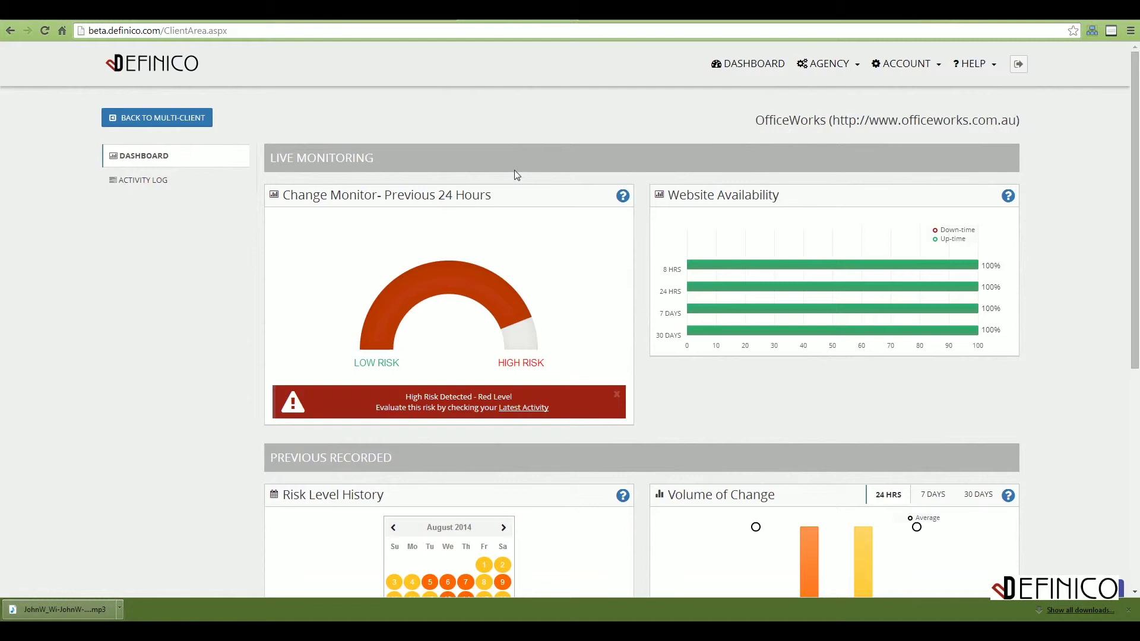
- Review the OfficeWorks dashboard's change monitor, risk level history and volume of change, down to the latest activity for 24/08/2014
scroll(514, 170, "down", 4)
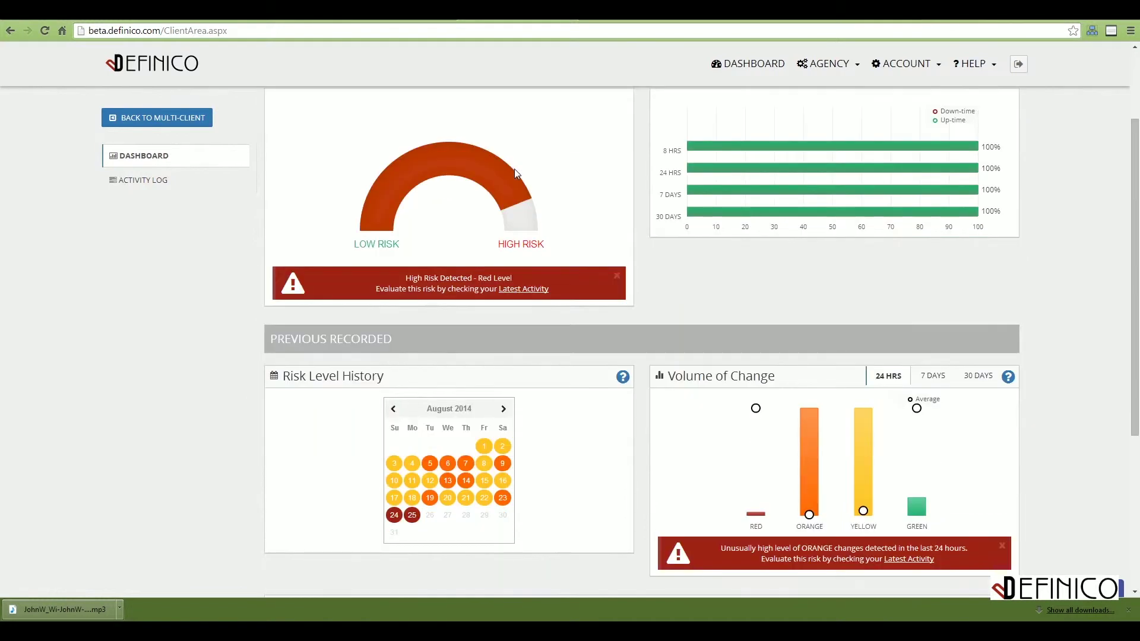
scroll(516, 172, "up", 3)
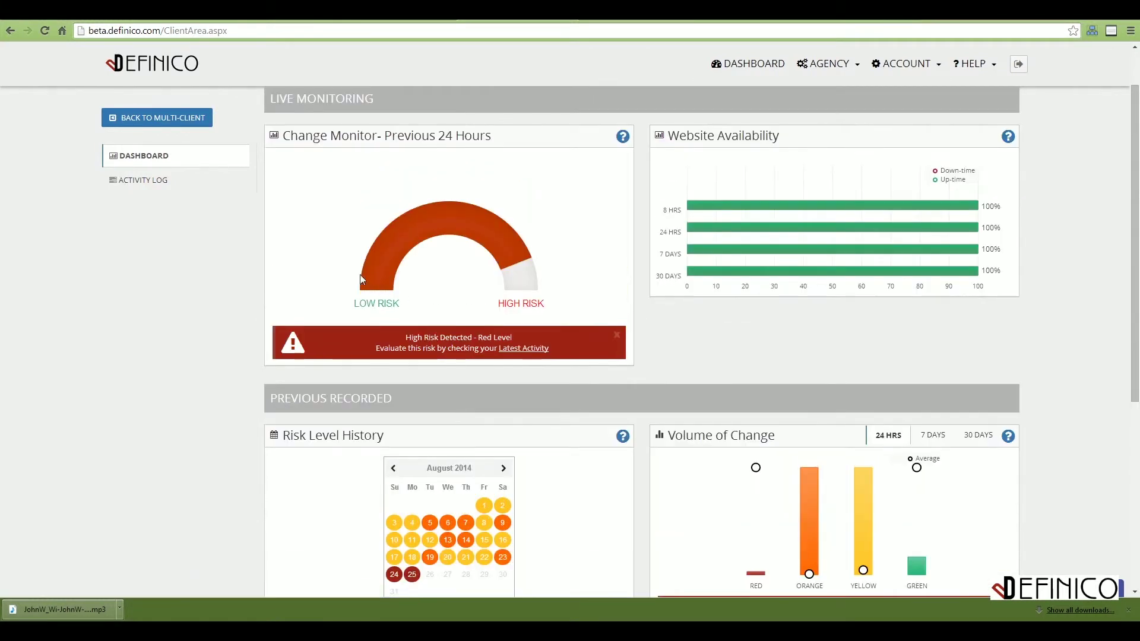
scroll(542, 279, "down", 4)
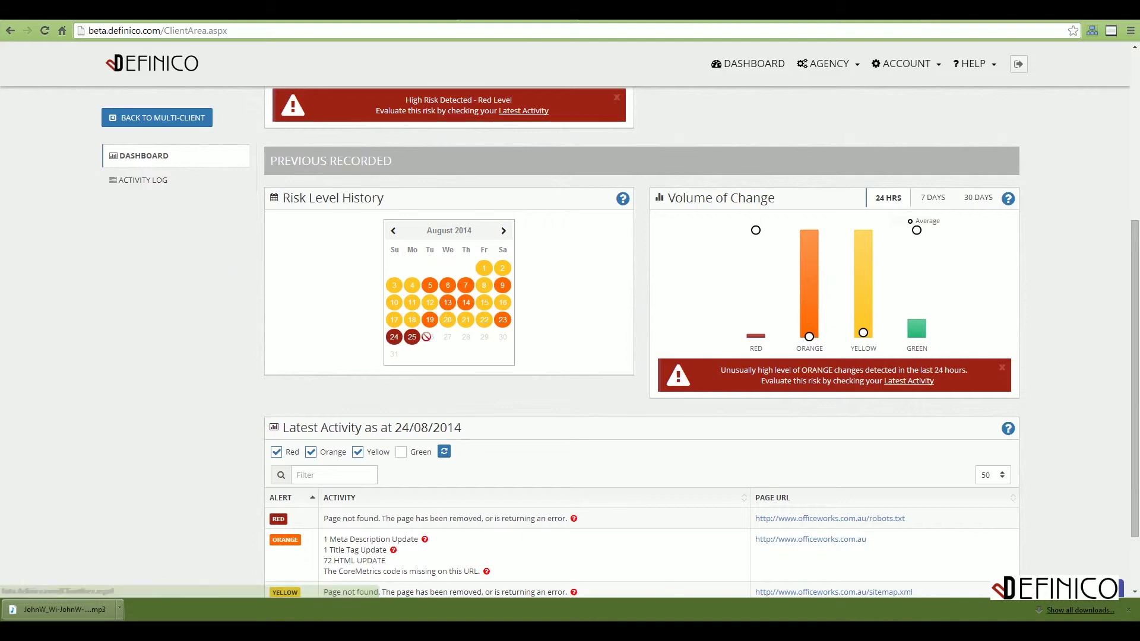
scroll(426, 337, "down", 3)
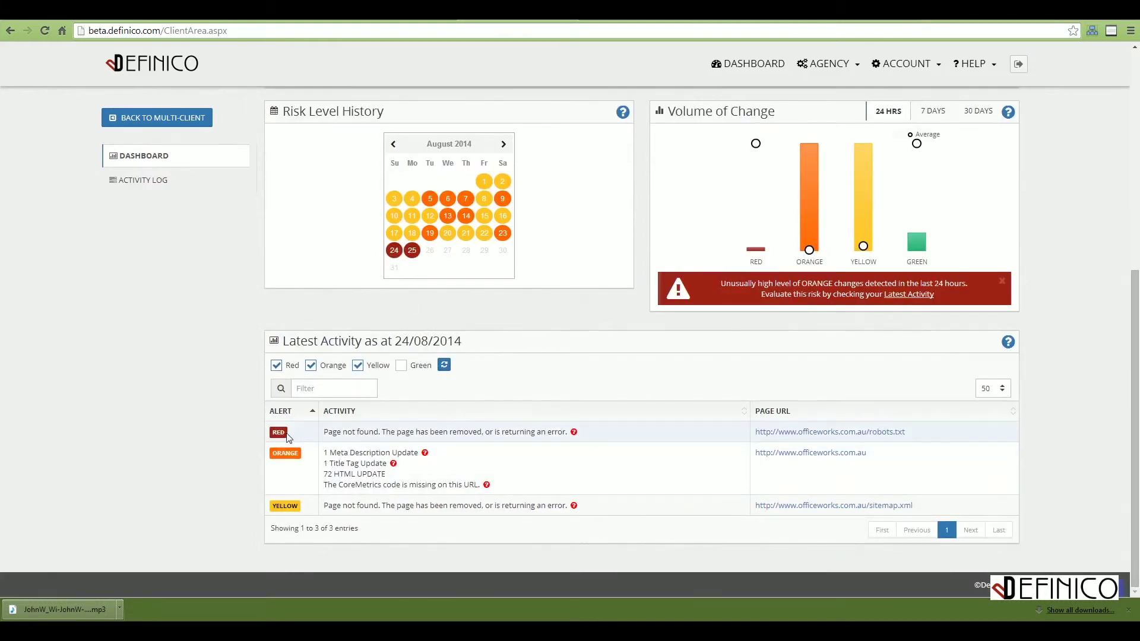
- Examine the red alert in the latest activity, covering its description and the robots.txt page URL
left_click_drag(323, 432, 558, 432)
left_click(601, 440)
left_click_drag(918, 433, 753, 433)
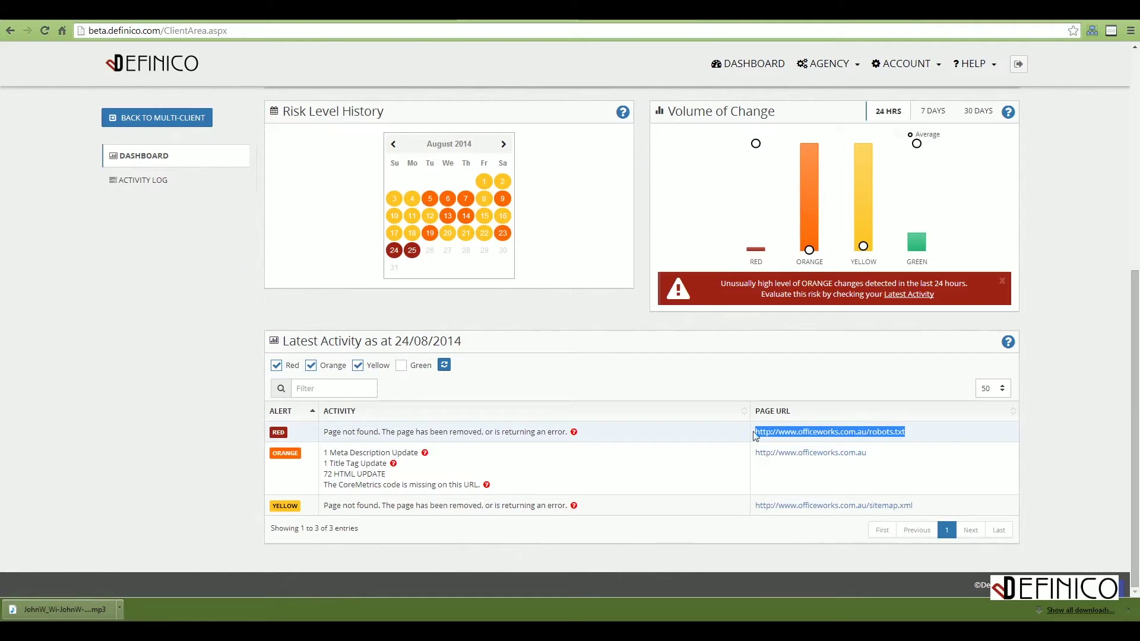
left_click(608, 436)
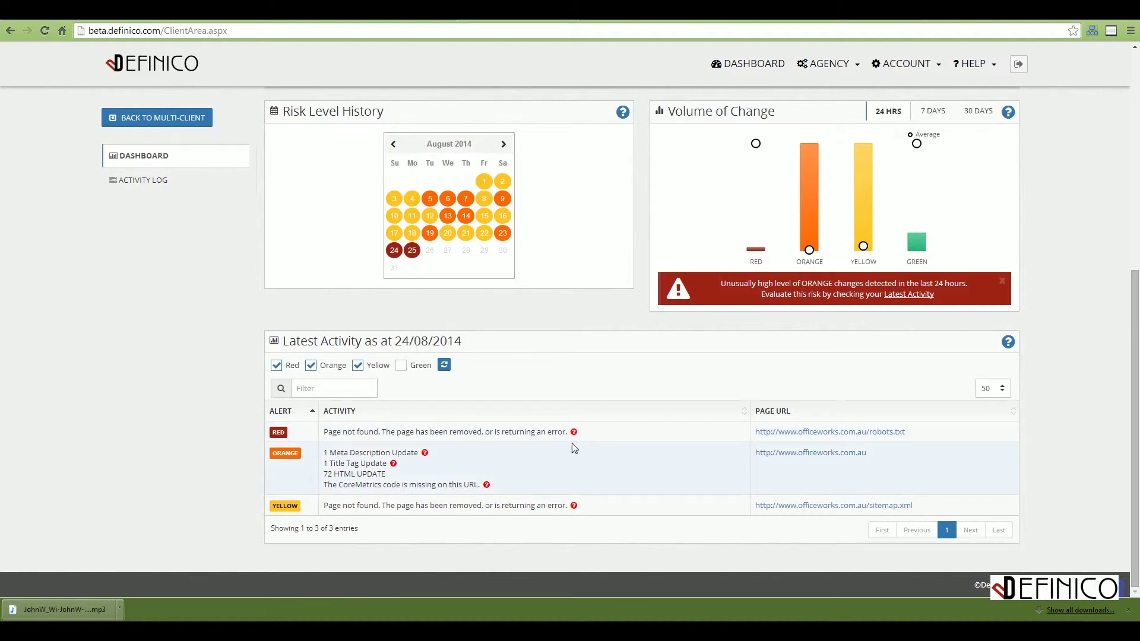
- Examine the orange alert on the OfficeWorks home page, covering its URL and the meta description, title tag, HTML and CoreMetrics entries
left_click_drag(877, 455, 753, 454)
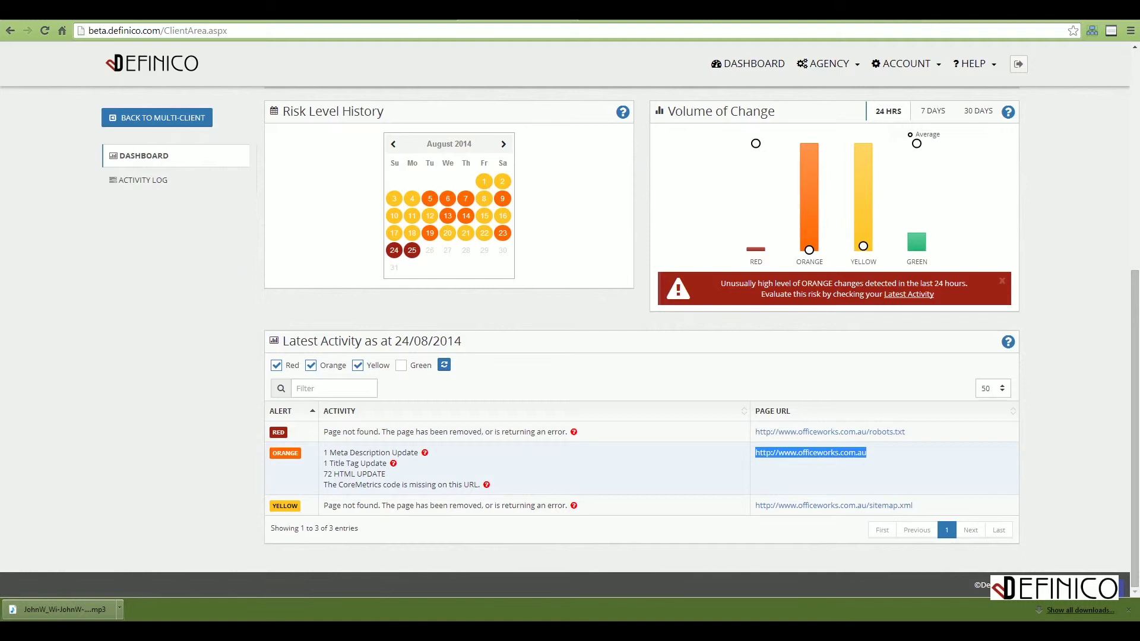
left_click(537, 475)
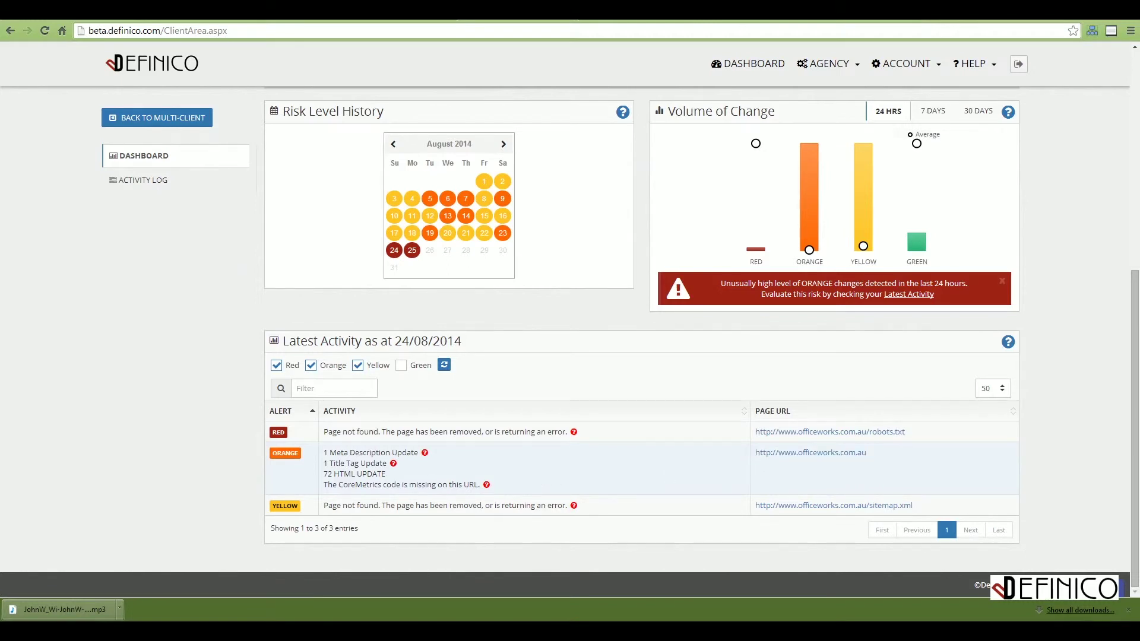
left_click_drag(324, 453, 421, 455)
left_click(421, 456)
mouse_move(330, 463)
left_mouse_down()
mouse_move(350, 464)
mouse_move(324, 474)
left_mouse_up()
left_click(356, 465)
left_click(346, 482)
left_click_drag(328, 474, 417, 484)
left_click(332, 475)
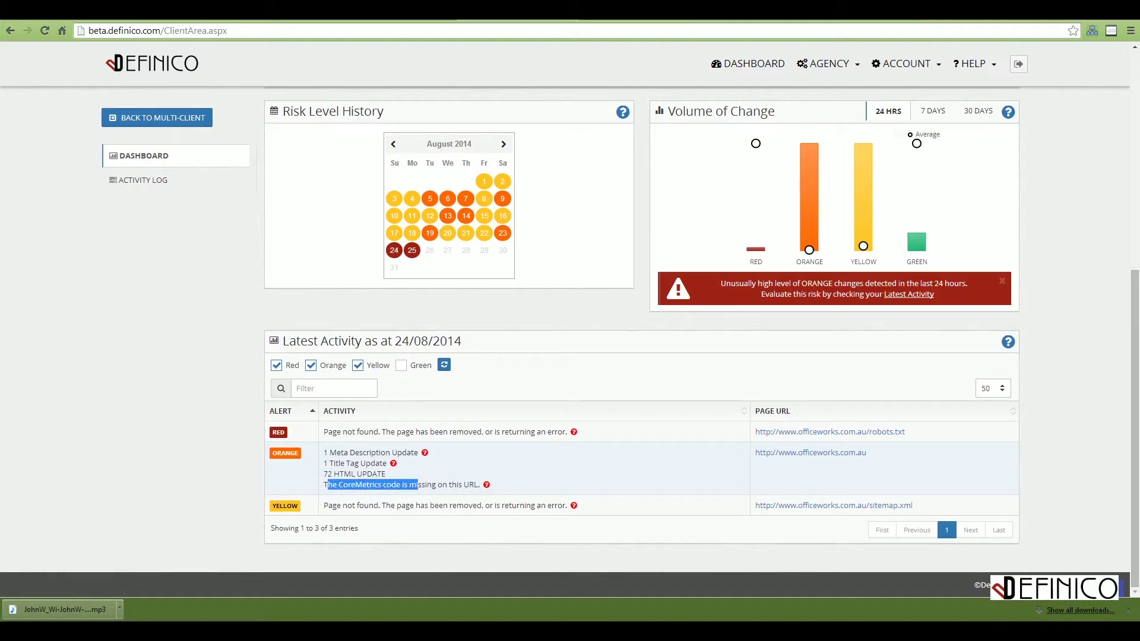
left_click(417, 484)
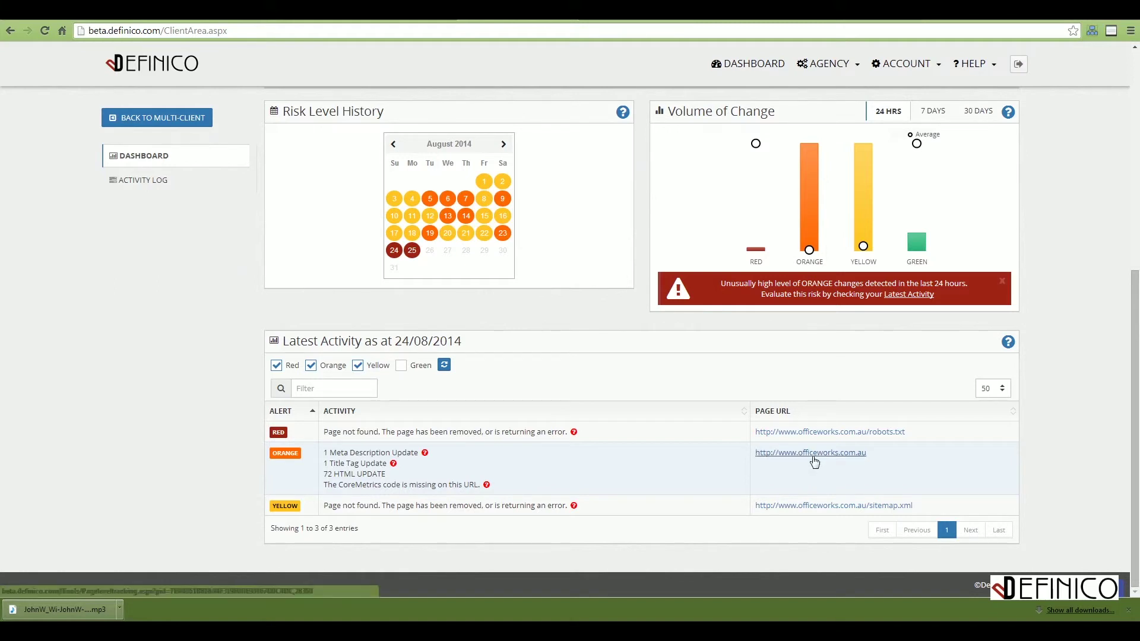
- Go back over the orange alert's activity entries as a group, from the CoreMetrics entry up to the title tag update
left_click_drag(484, 487, 463, 478)
left_click_drag(386, 474, 429, 452)
left_click(526, 491)
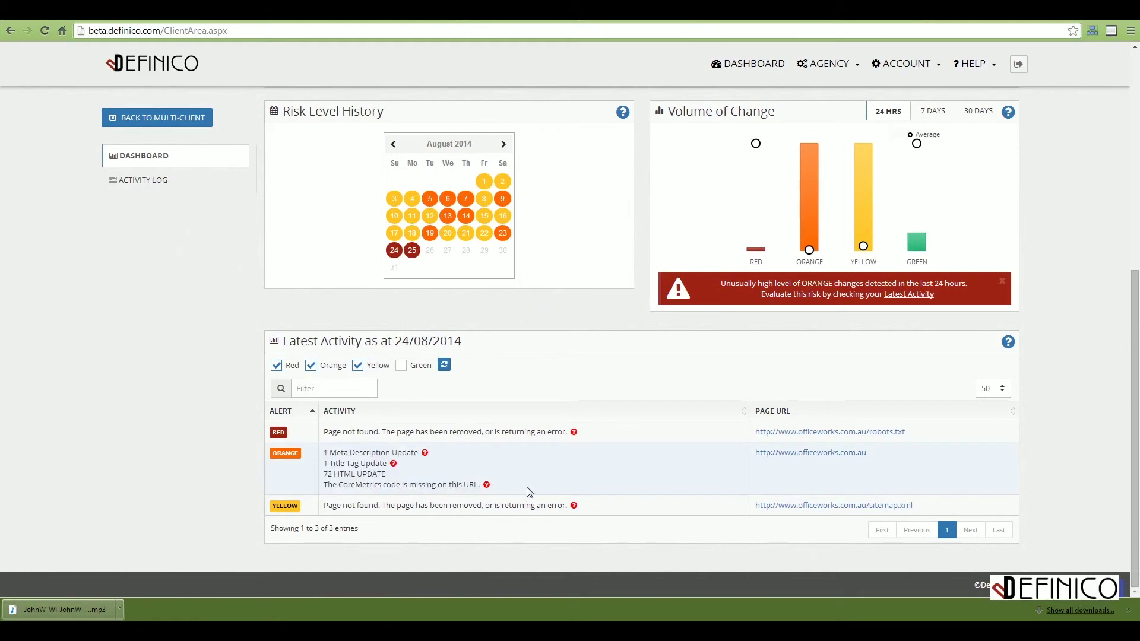
left_click_drag(482, 486, 324, 463)
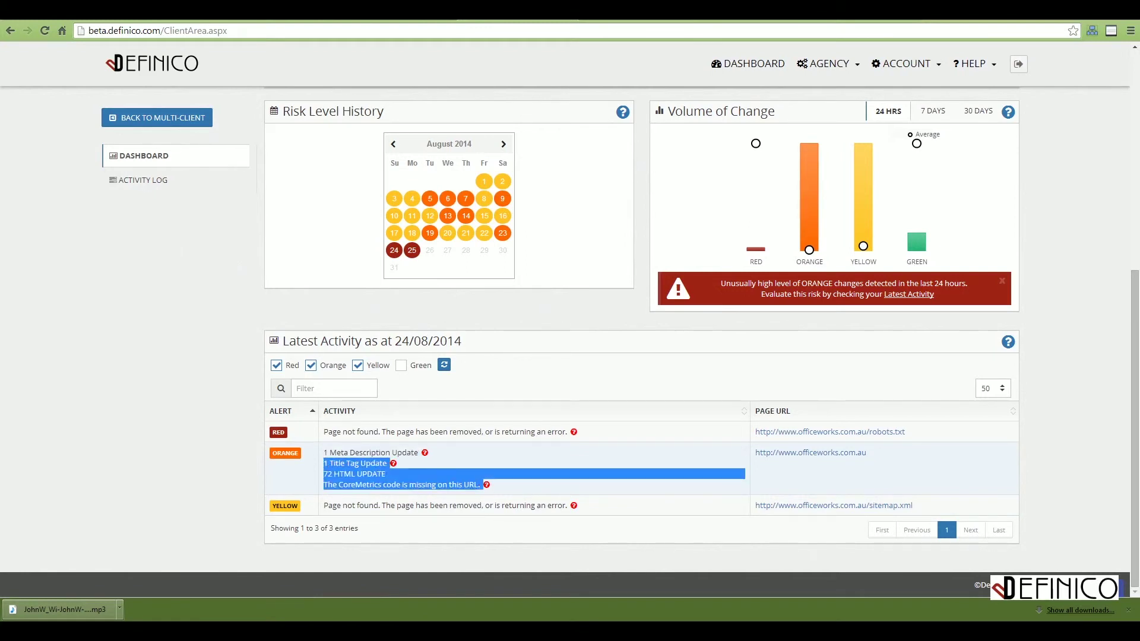
left_click(410, 482)
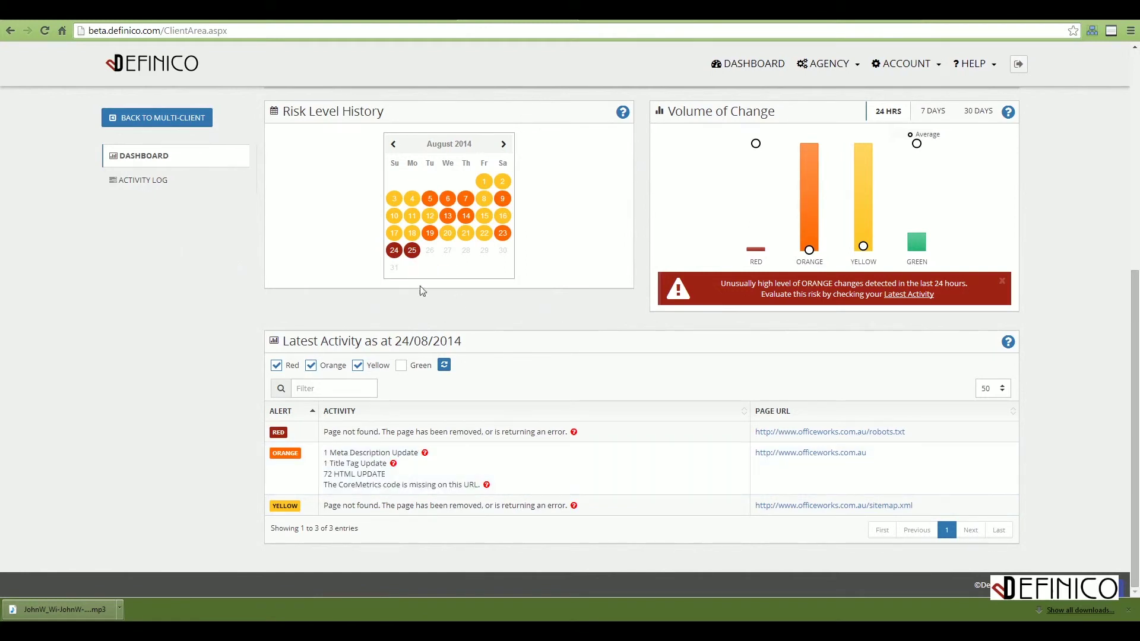
- Check the activity date and the yellow alert's sitemap.xml URL and description, and return to the live monitoring overview
double_click(402, 341)
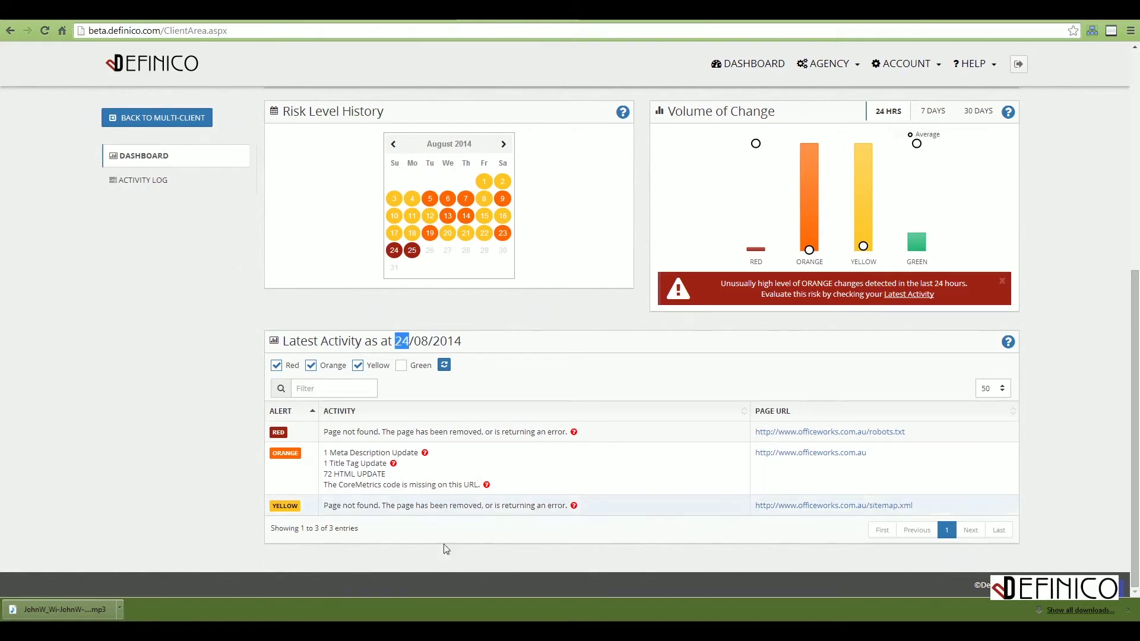
left_click(475, 482)
left_click_drag(913, 506, 749, 509)
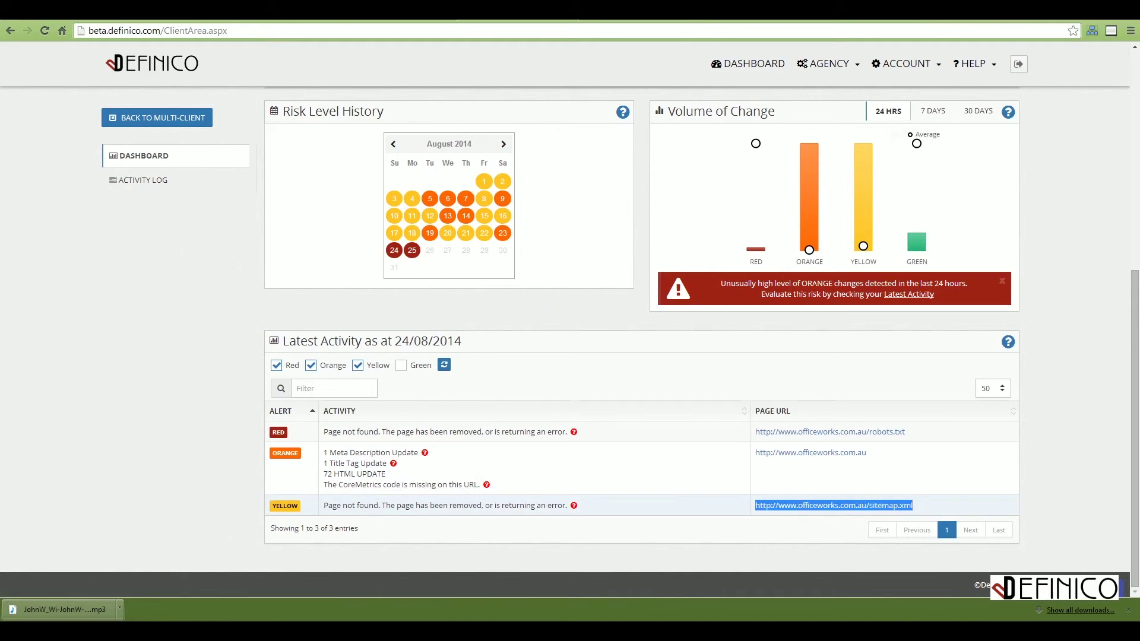
left_click_drag(324, 506, 641, 498)
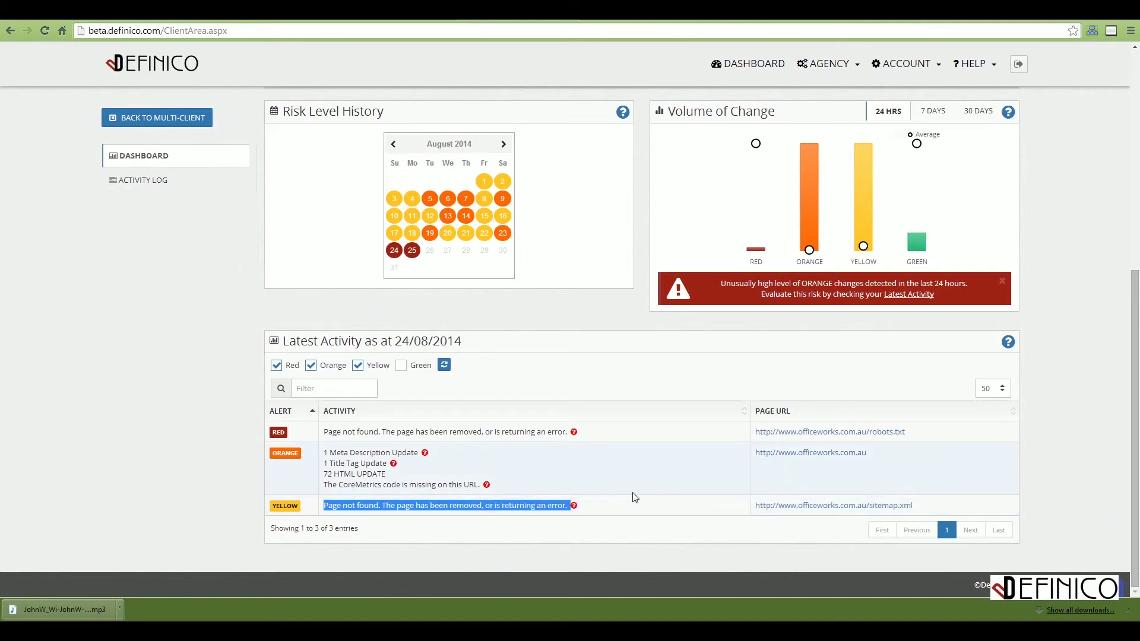
left_click(619, 491)
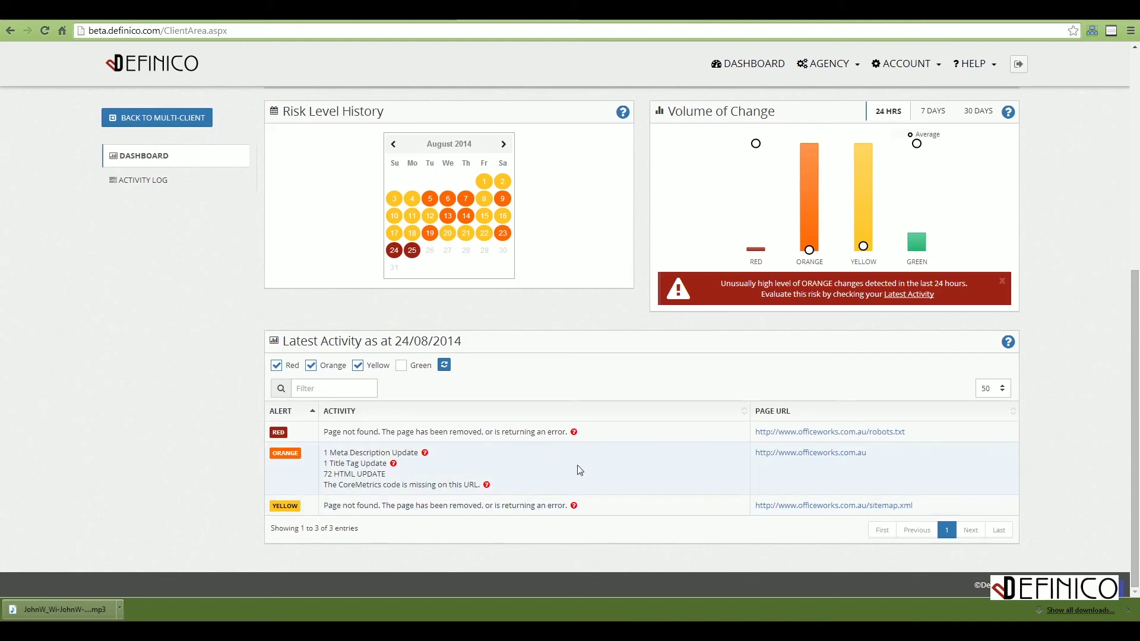
scroll(580, 471, "up", 6)
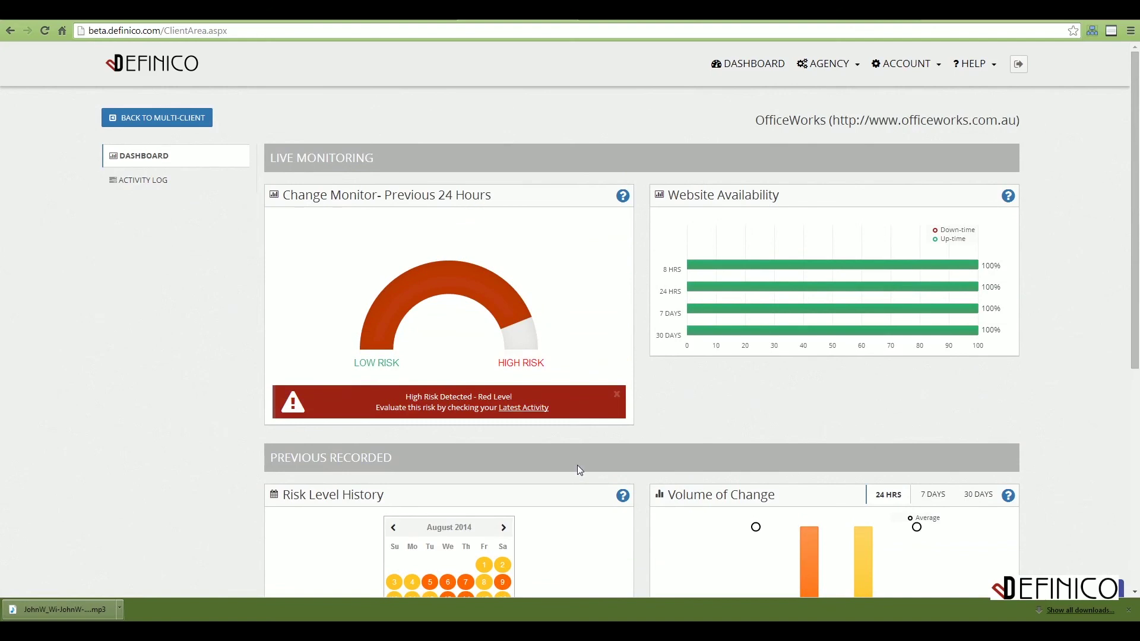